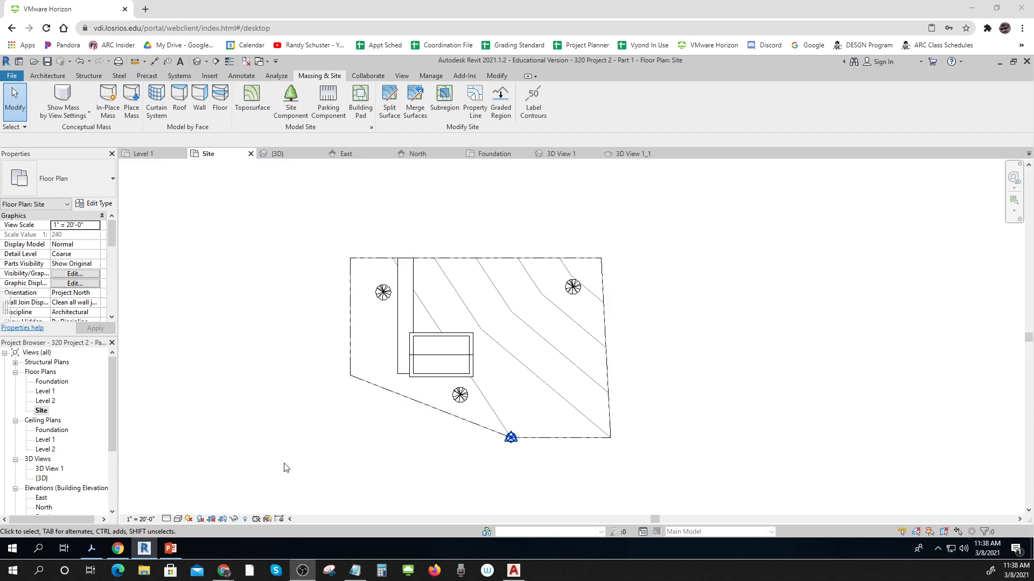
- Duplicate the Site floor plan view without detailing
key(ctrl)
key(ctrl)
key(ctrl)
right_click(41, 411)
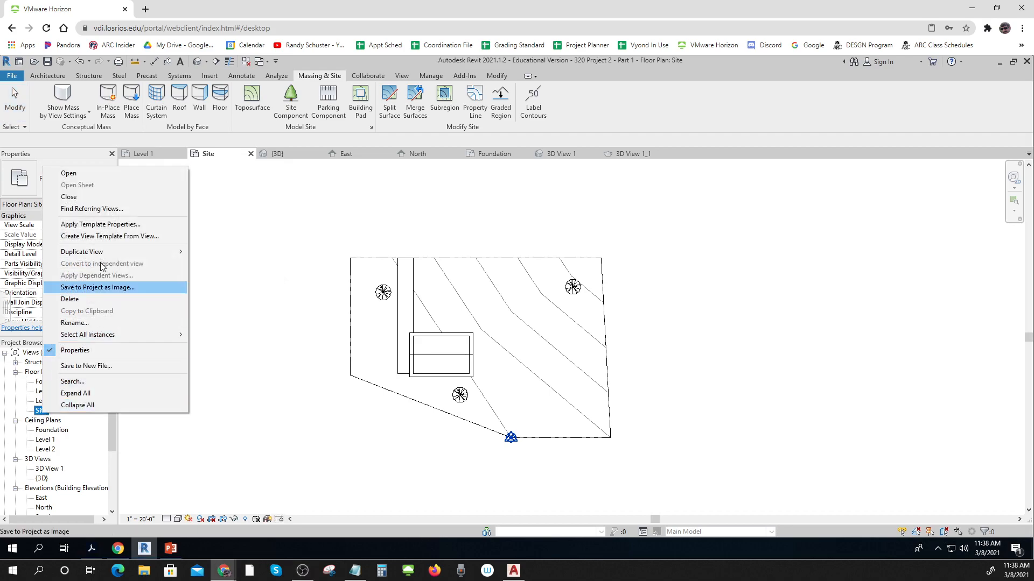
mouse_move(104, 252)
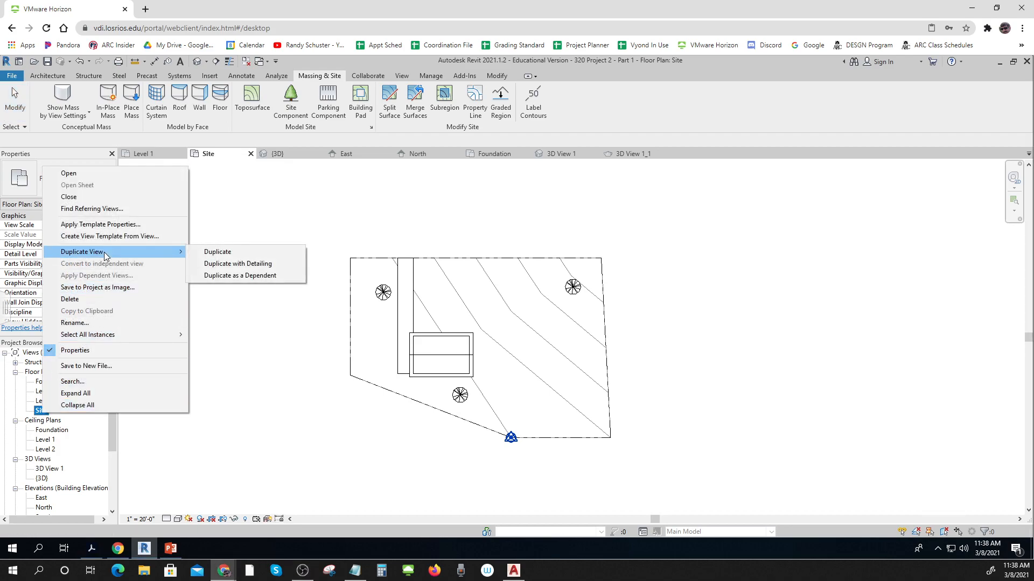
click(231, 254)
key(ctrl)
key(ctrl)
key(ctrl)
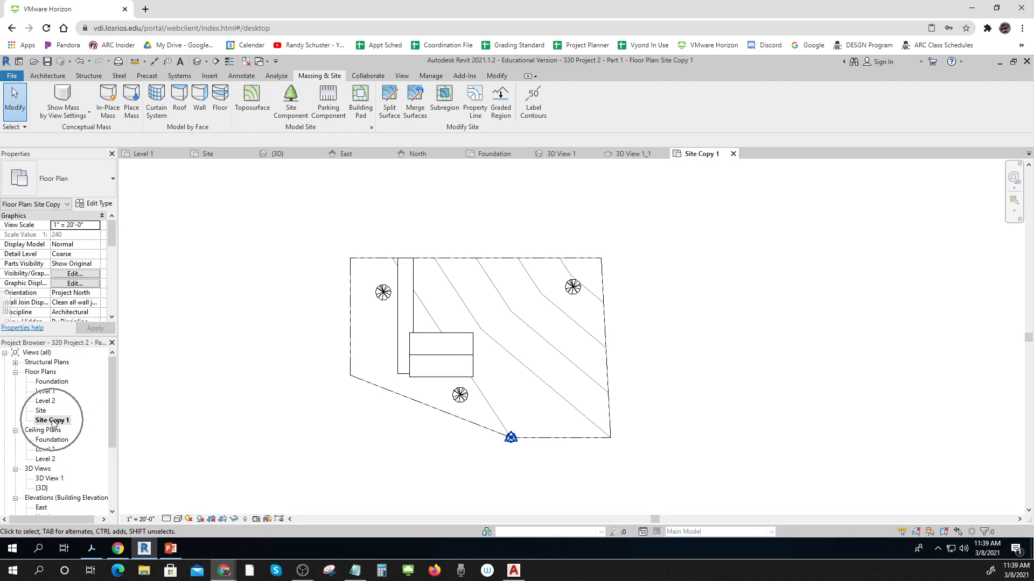
- Rename the duplicated site view as Site Plan Dims
right_click(53, 423)
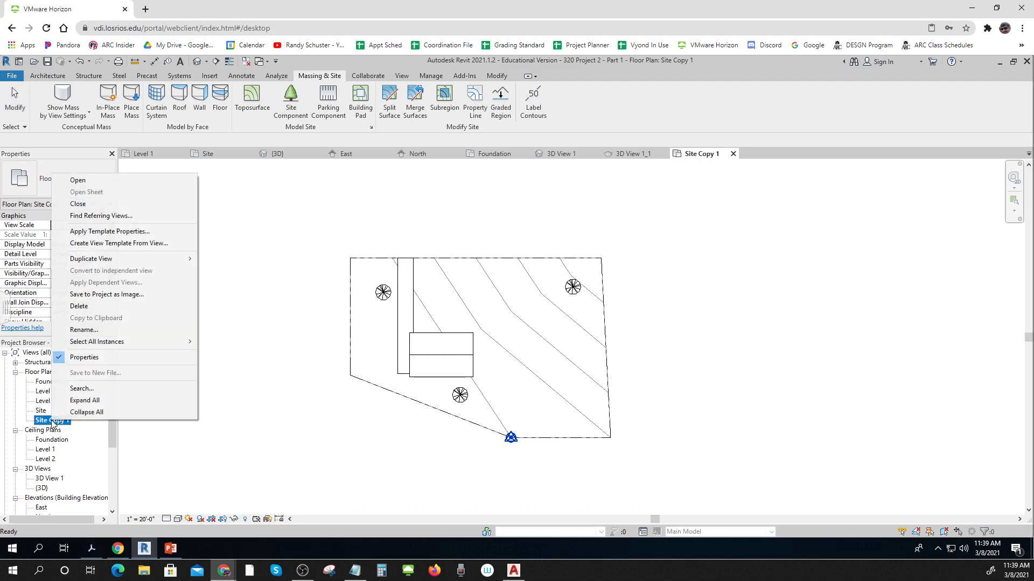
click(86, 330)
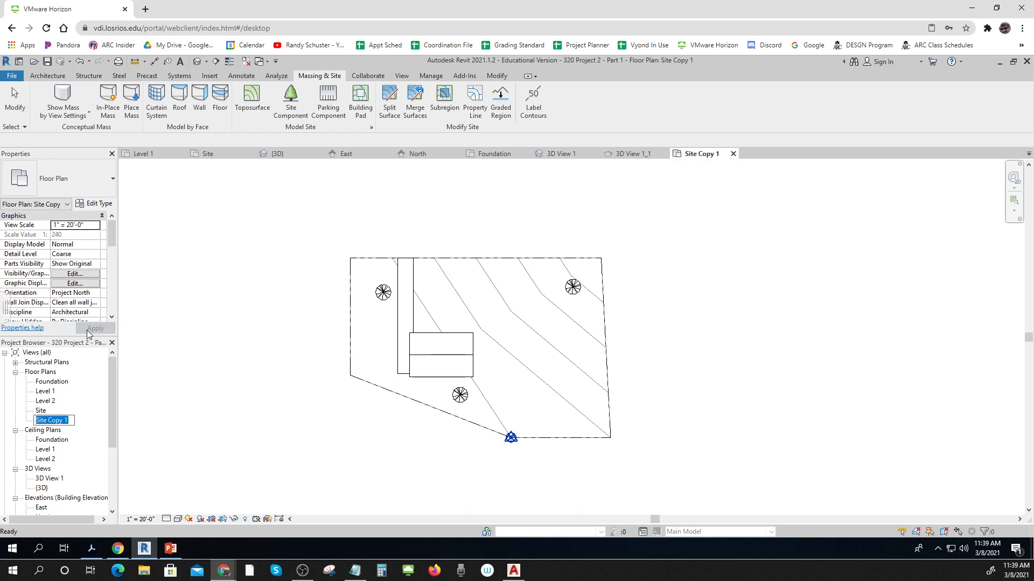
text(Site Plan Dims)
click(263, 389)
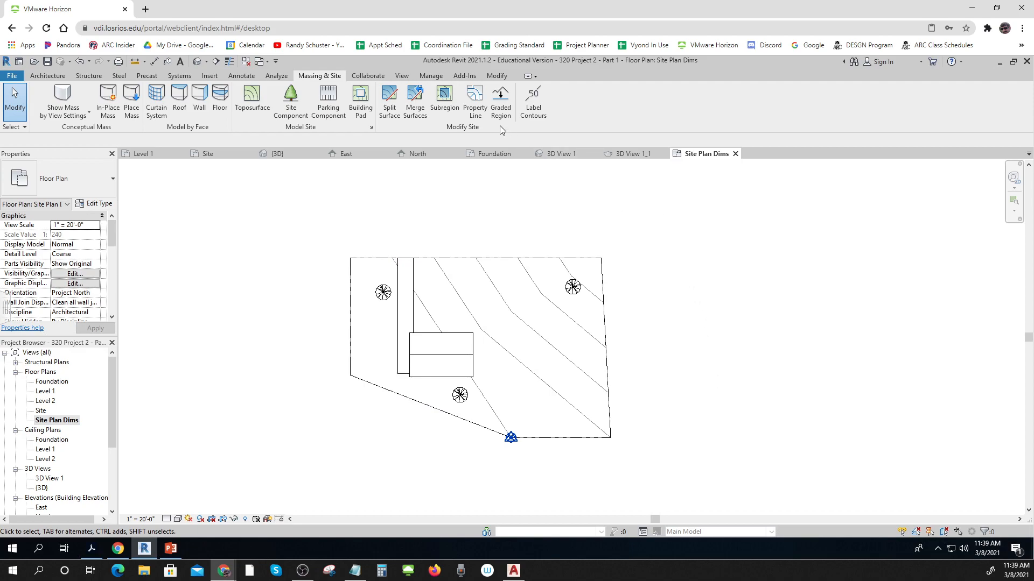
- Start Tag by Category on the north property line and load the Property Line Tag family from the Annotations > Civil library folder
click(475, 97)
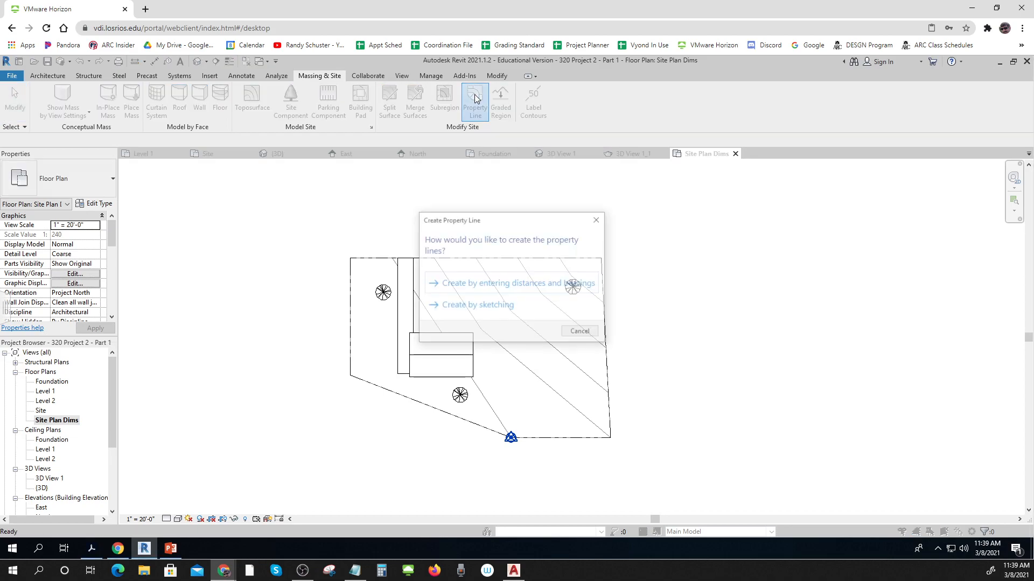
click(583, 333)
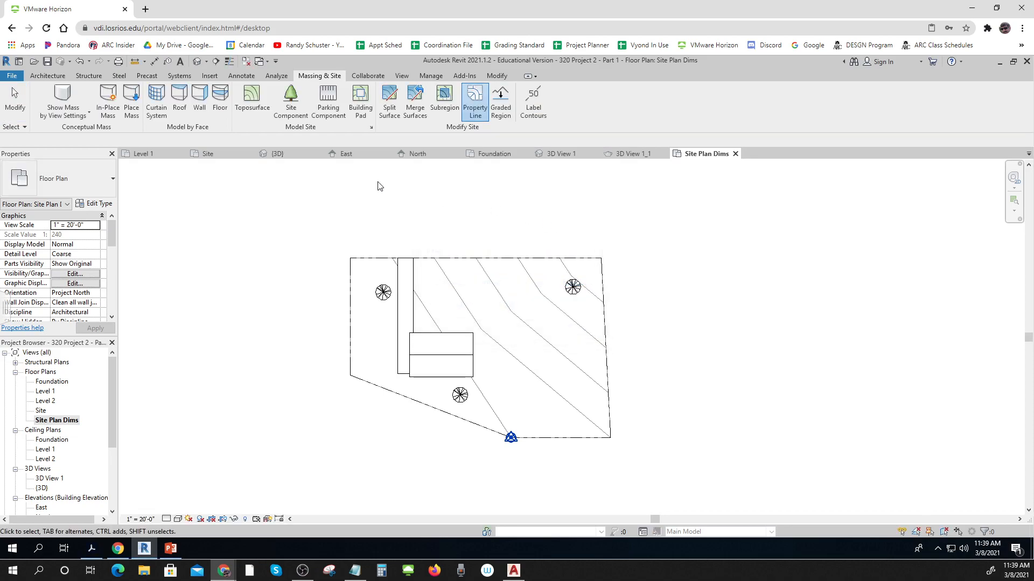
click(242, 77)
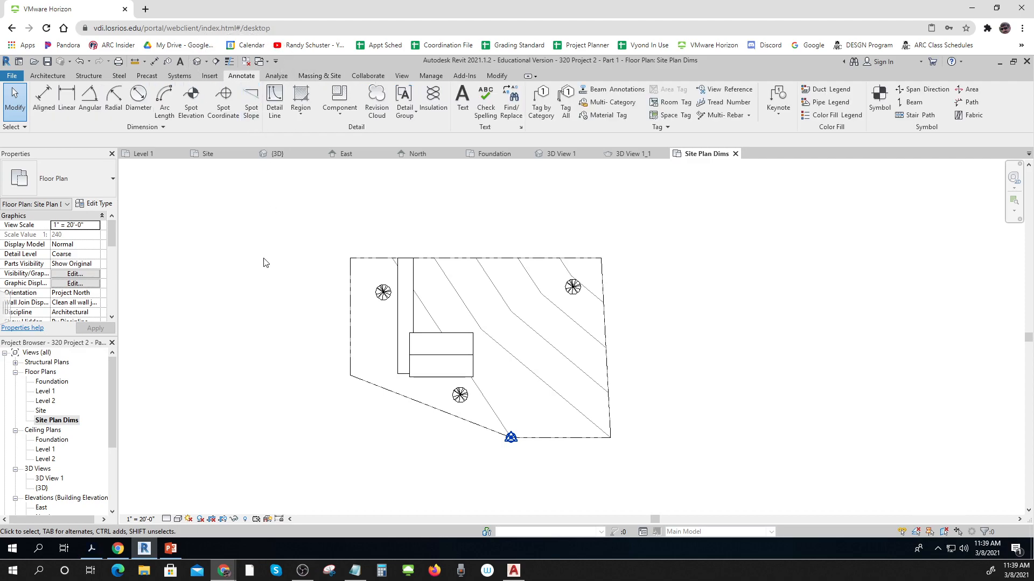
click(547, 105)
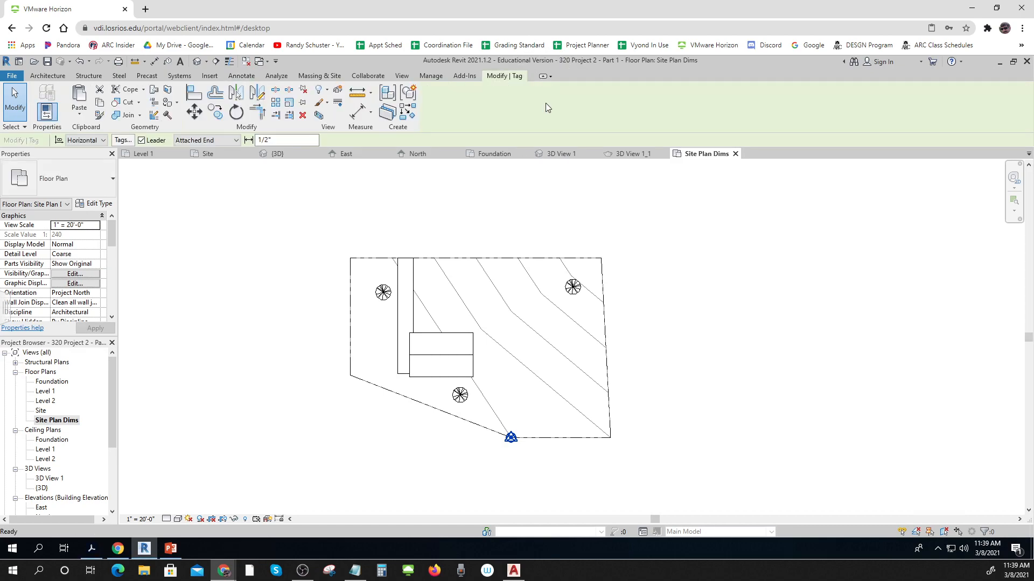
click(515, 259)
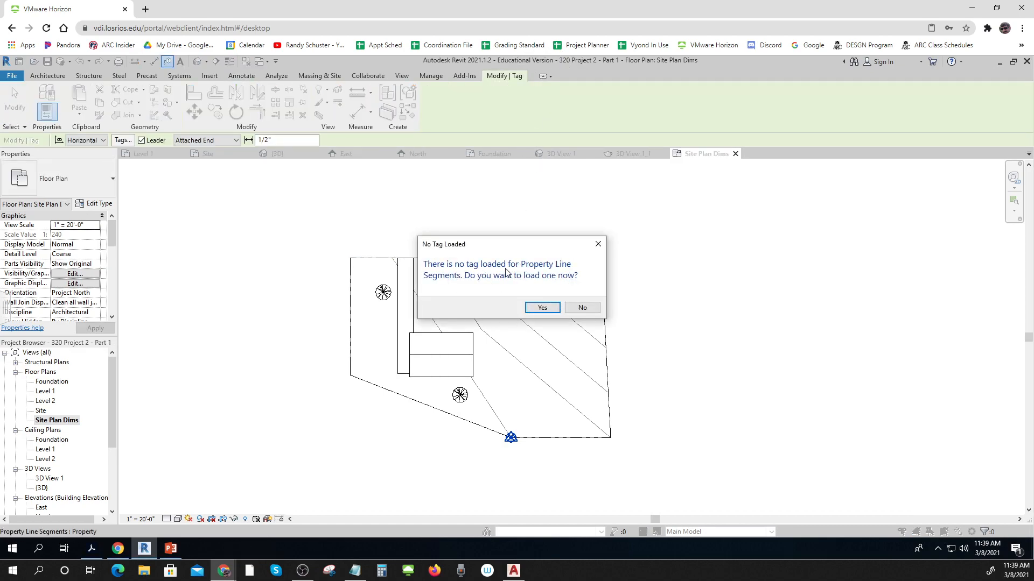
click(542, 308)
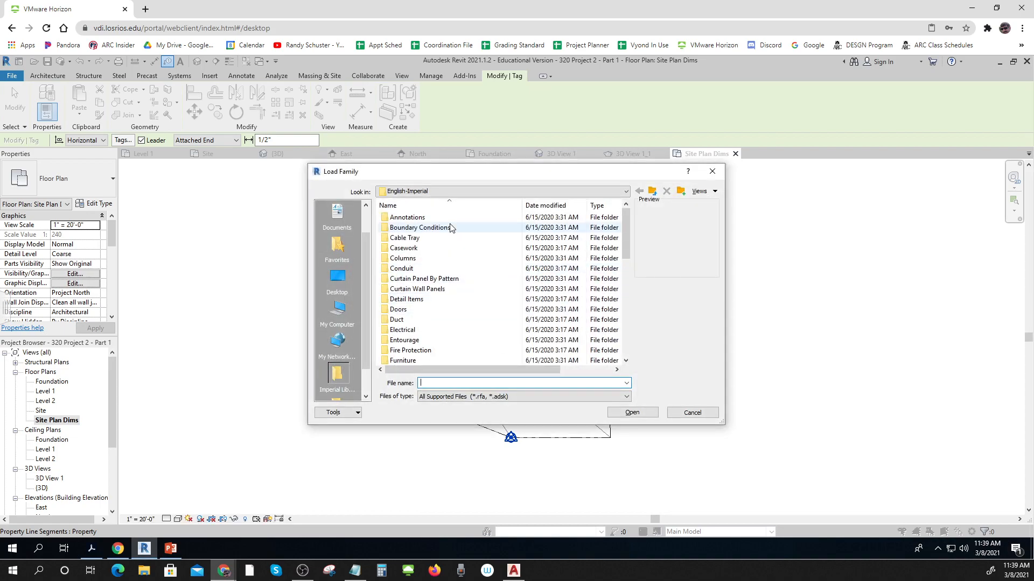
double_click(411, 218)
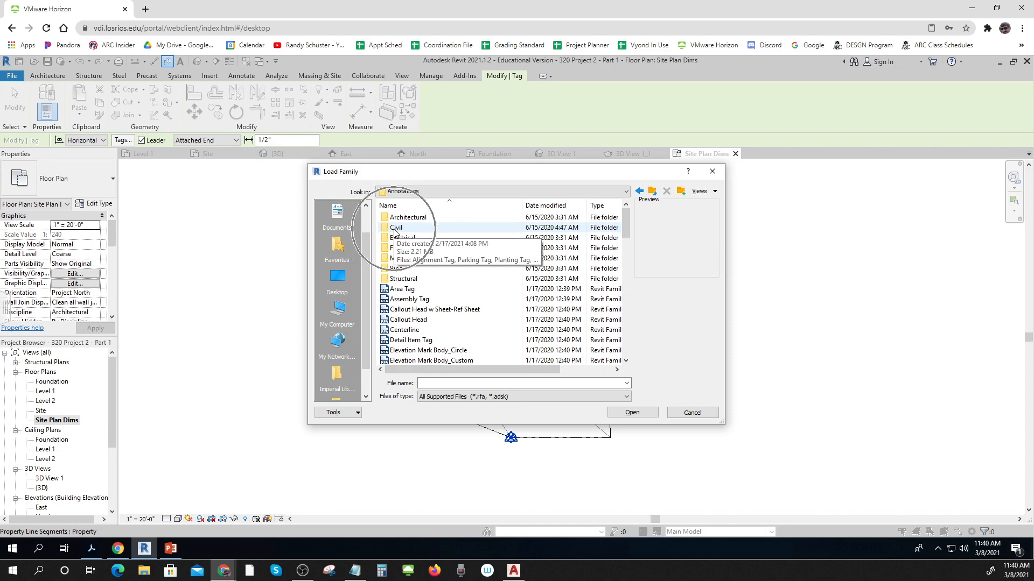
click(395, 228)
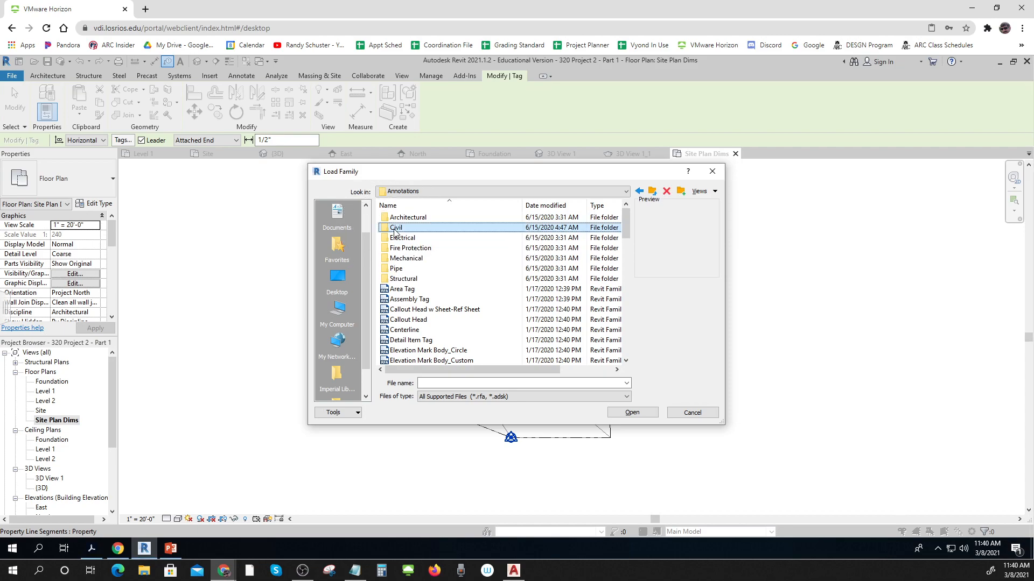
double_click(395, 229)
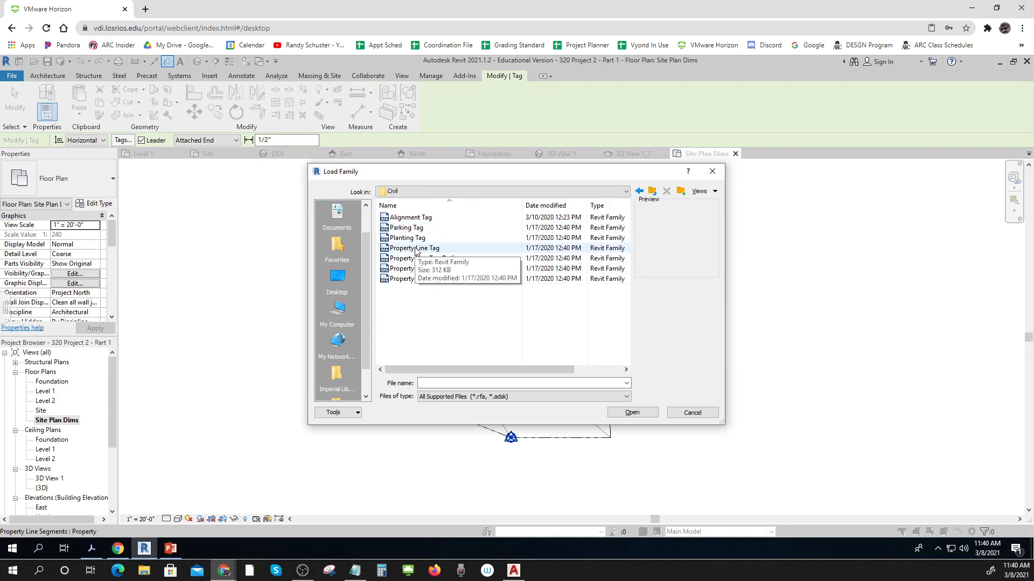
key(ctrl)
click(415, 250)
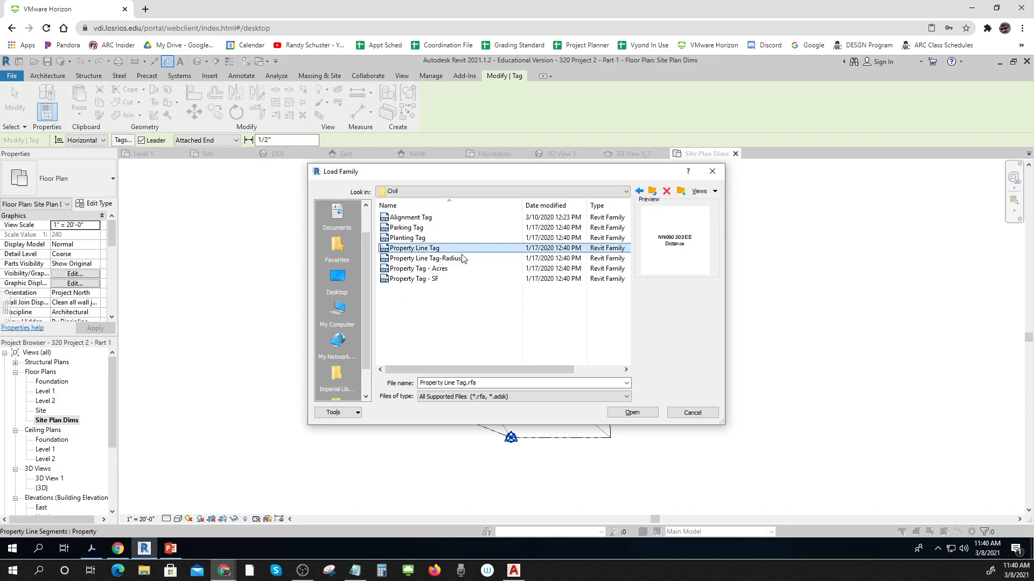
click(637, 414)
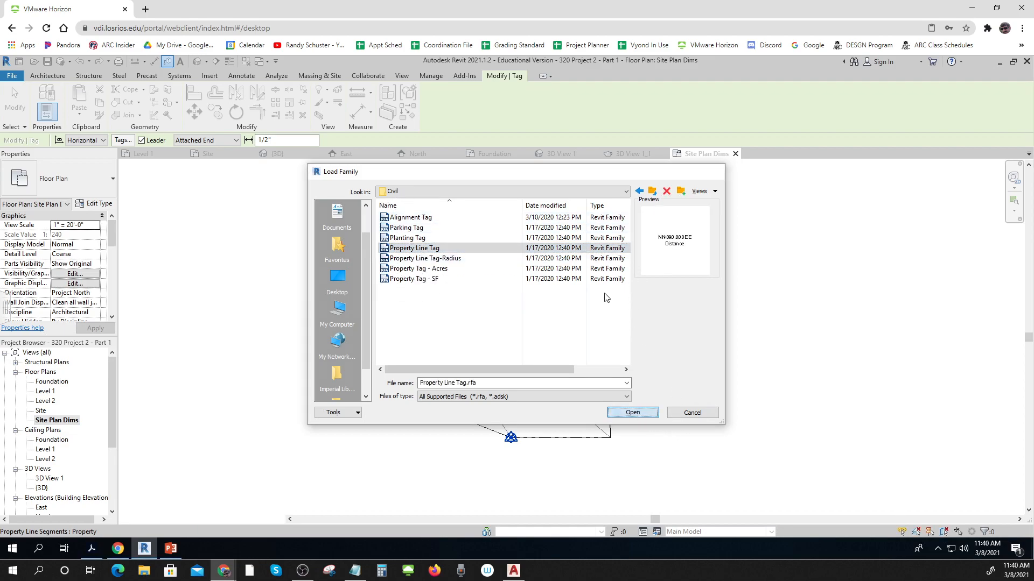
- Tag all five property line segments with bearing and distance tags outside the lot, then end the tagging command
click(505, 259)
click(344, 305)
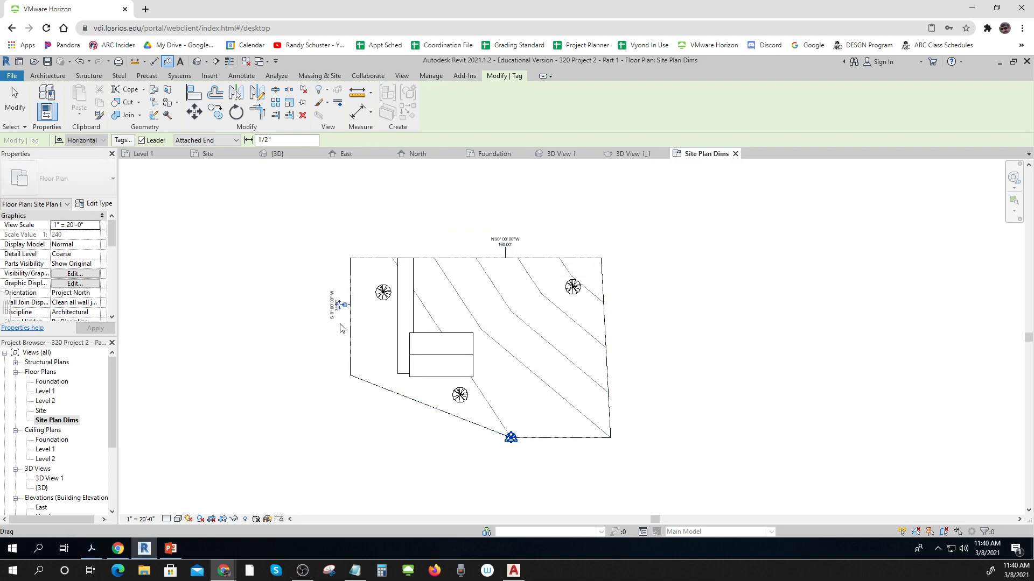
click(411, 415)
click(569, 440)
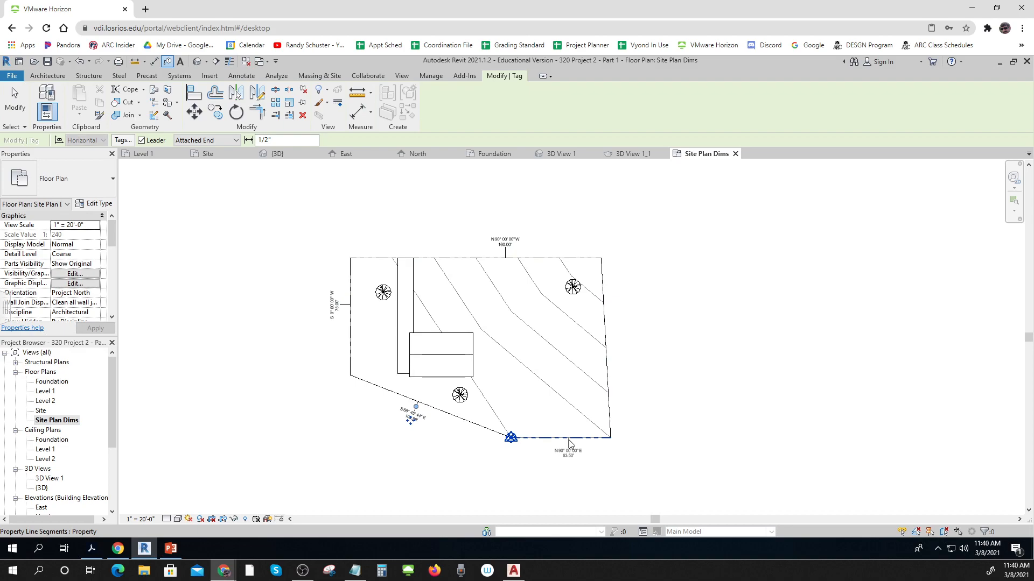
click(613, 368)
scroll(636, 391, up, 3)
scroll(637, 375, up, 3)
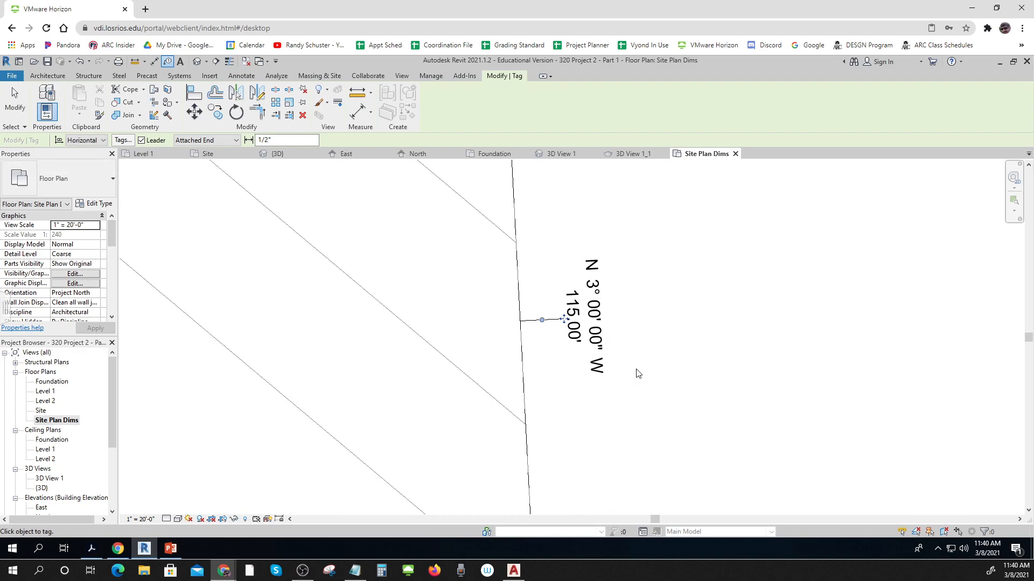
scroll(635, 391, down, 6)
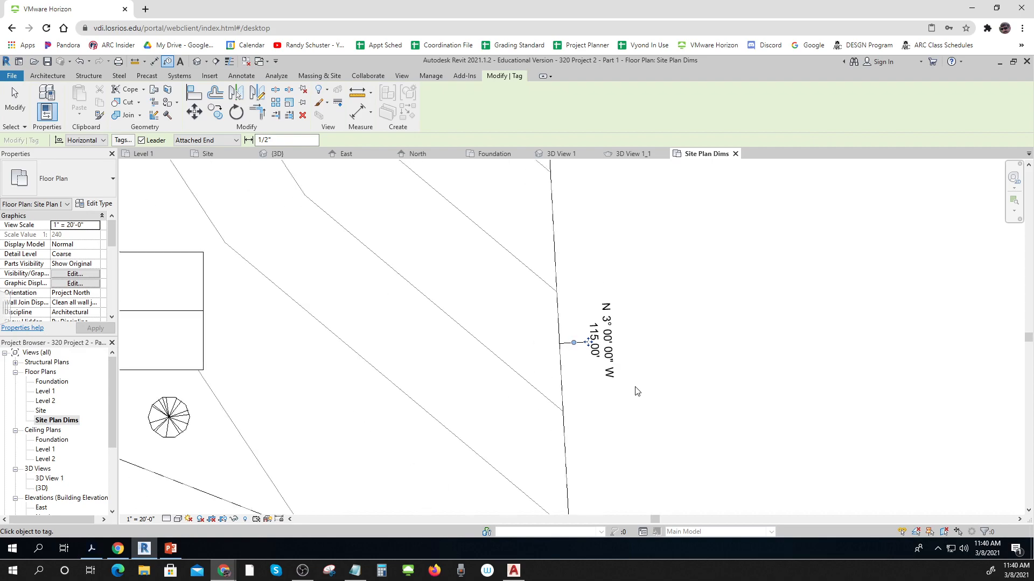
key(Escape)
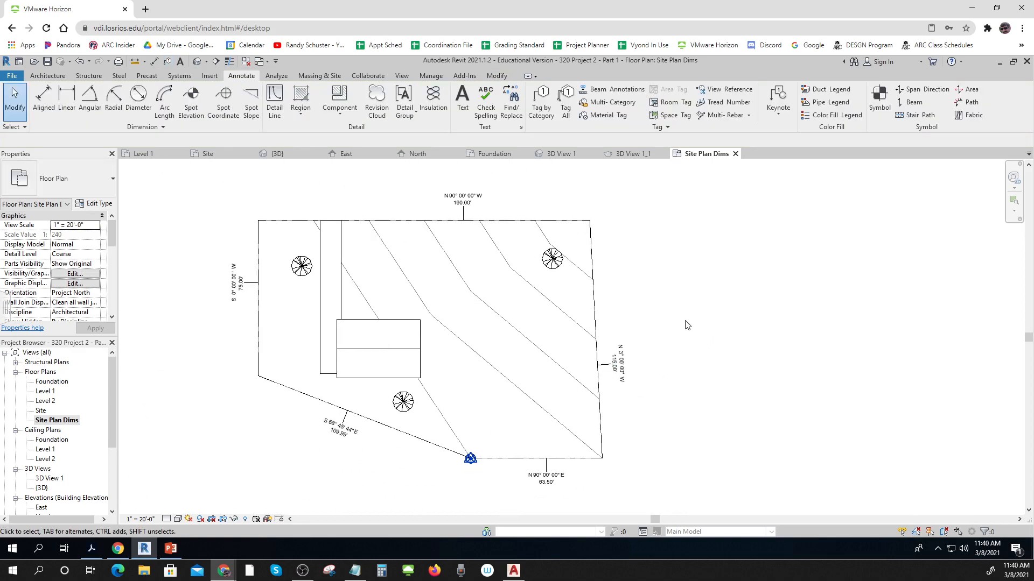
- Place Target (Project) spot elevations at the northeast and northwest corners of the property
click(194, 96)
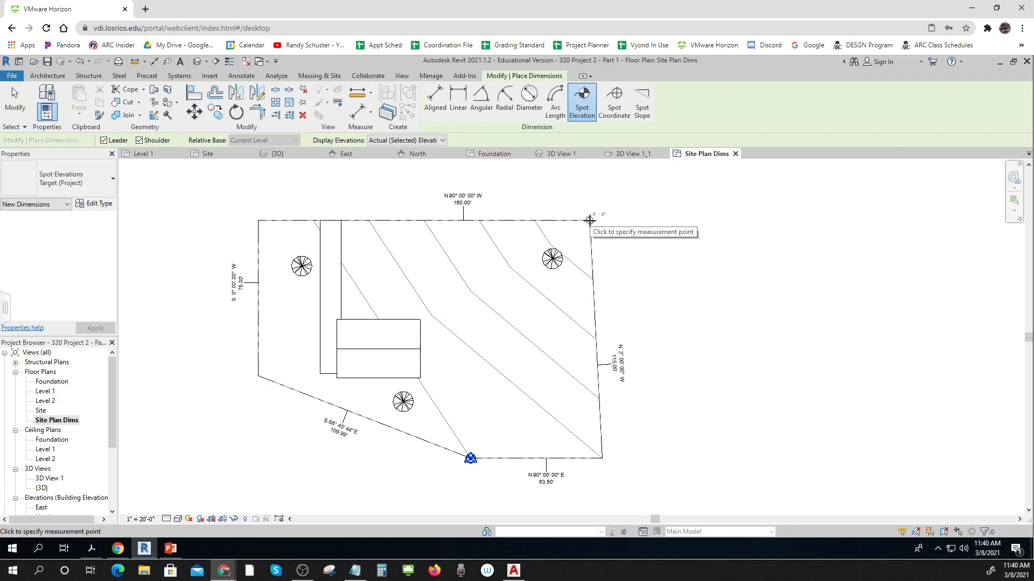
click(590, 221)
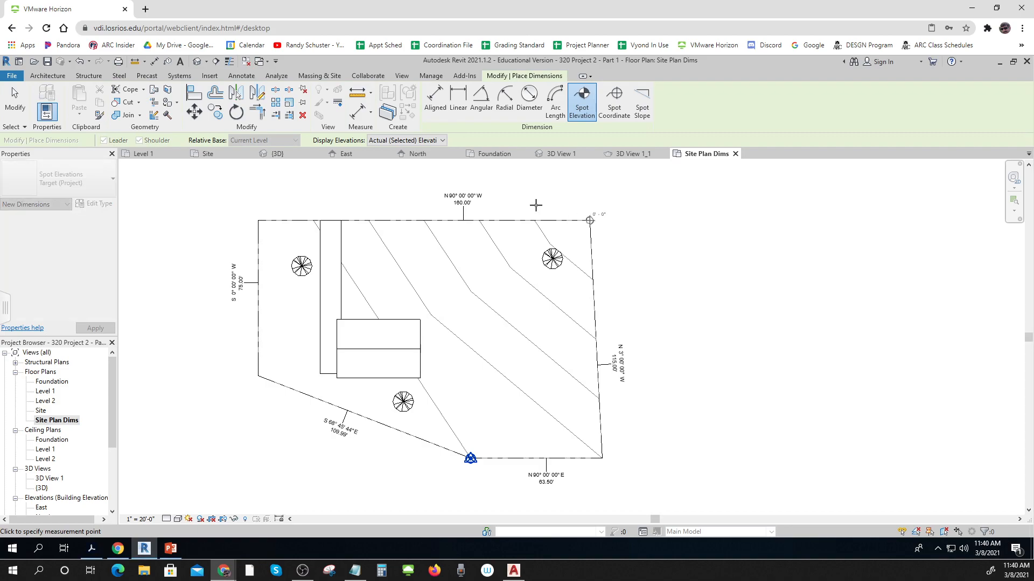
click(589, 218)
click(589, 219)
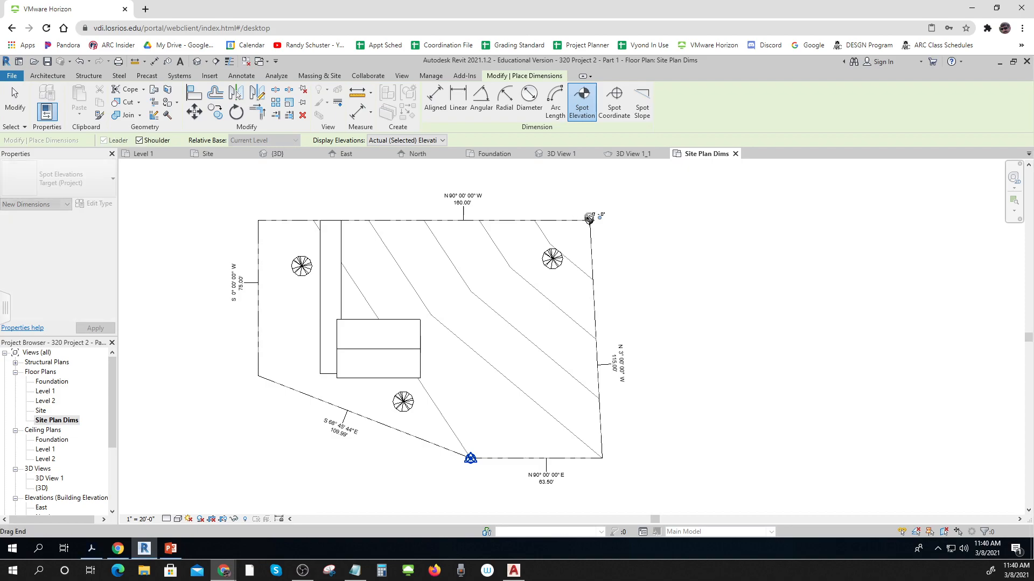
click(258, 220)
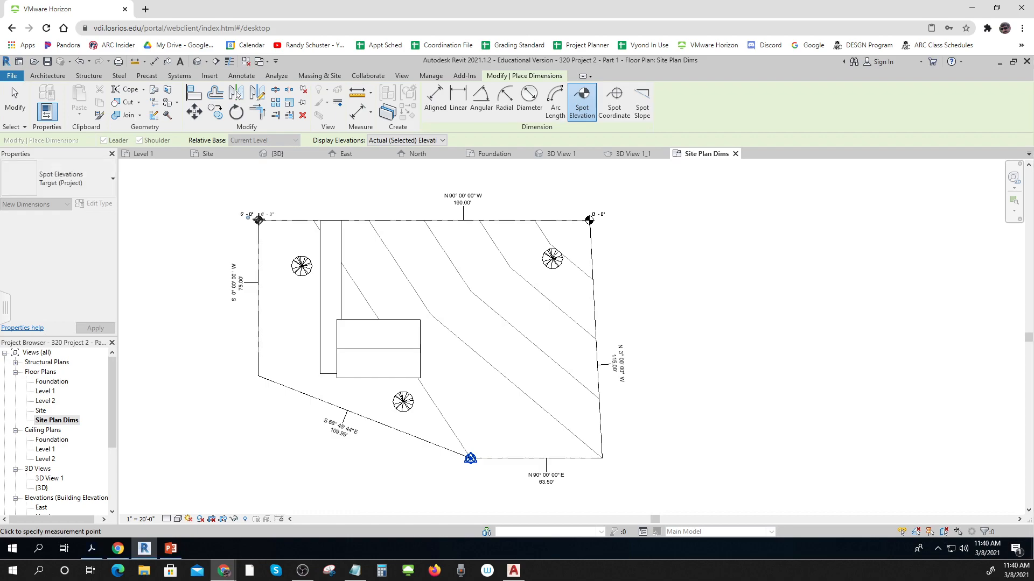
click(258, 219)
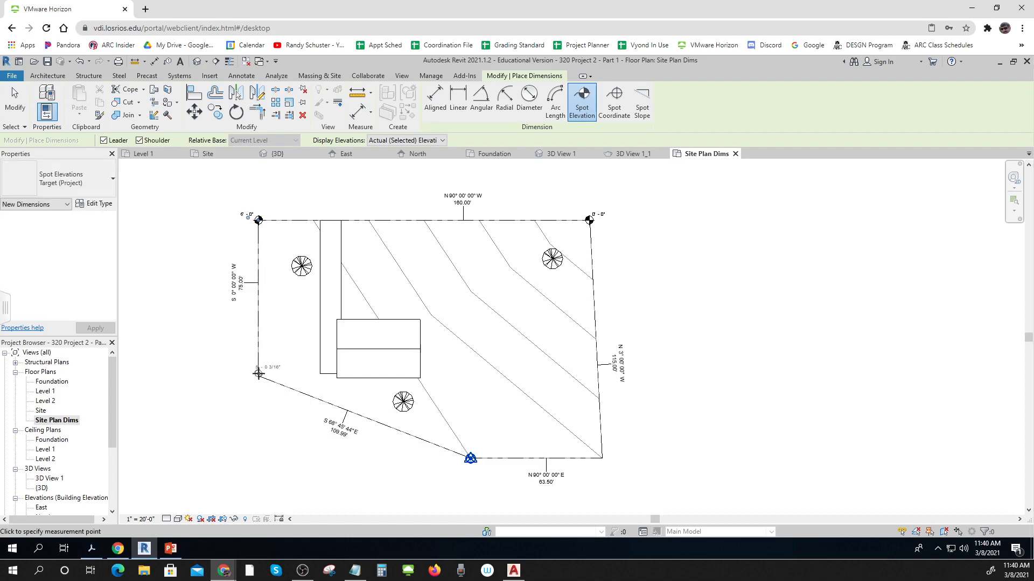
- Place spot elevations at the southwest corner of the property and at the corner on the project base point
scroll(258, 371, up, 2)
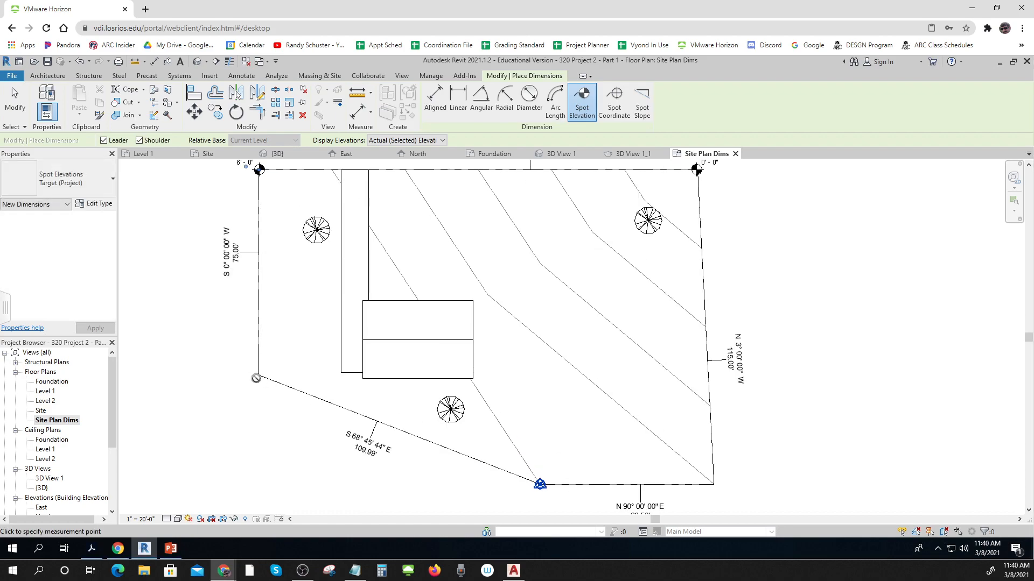
click(262, 371)
click(262, 372)
scroll(310, 447, down, 2)
middle_drag(623, 485, 242, 256)
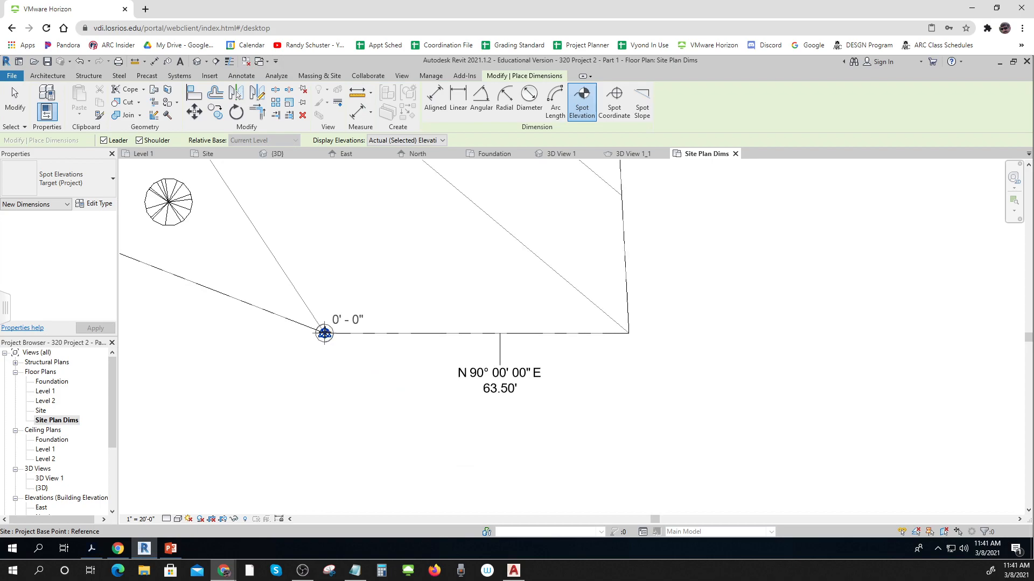
scroll(323, 333, up, 3)
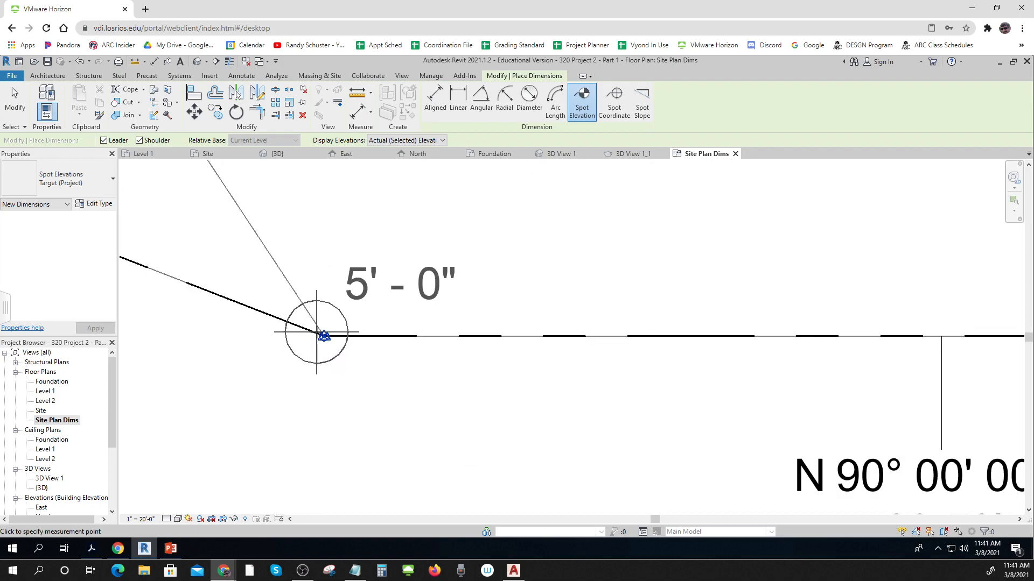
click(323, 337)
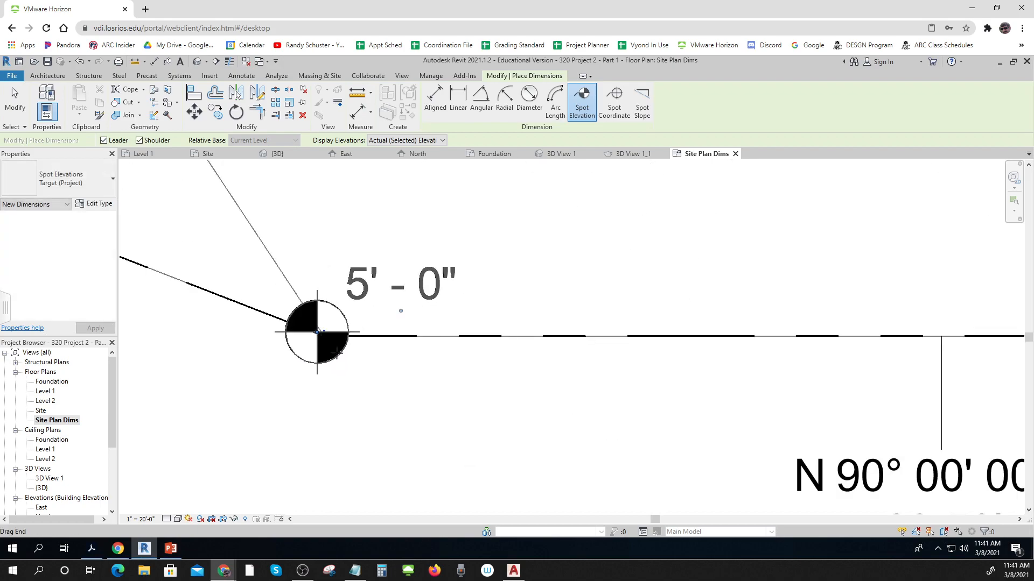
- Place a spot elevation at the southeast corner of the property
scroll(468, 377, down, 2)
middle_drag(603, 386, 251, 411)
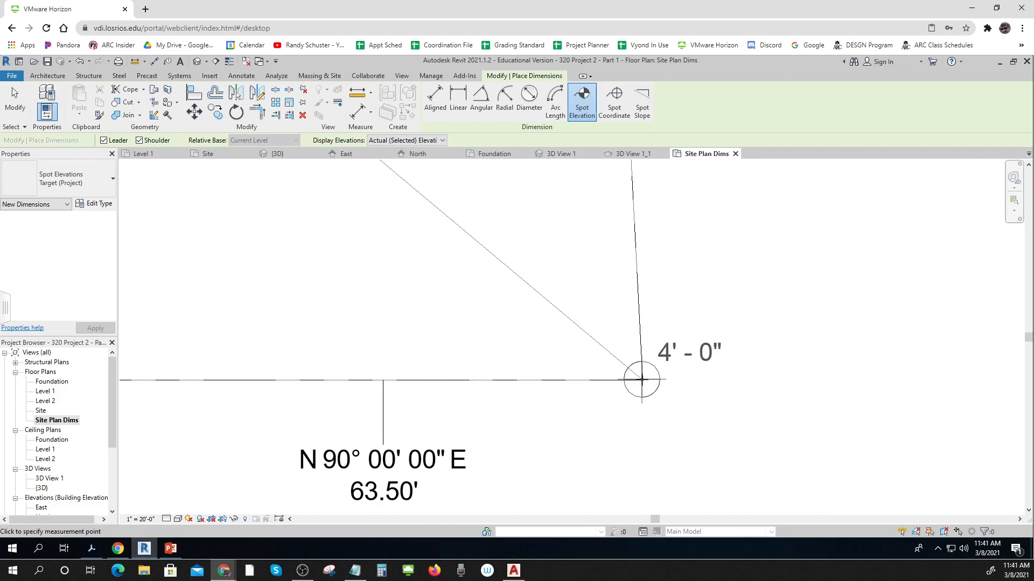
click(641, 379)
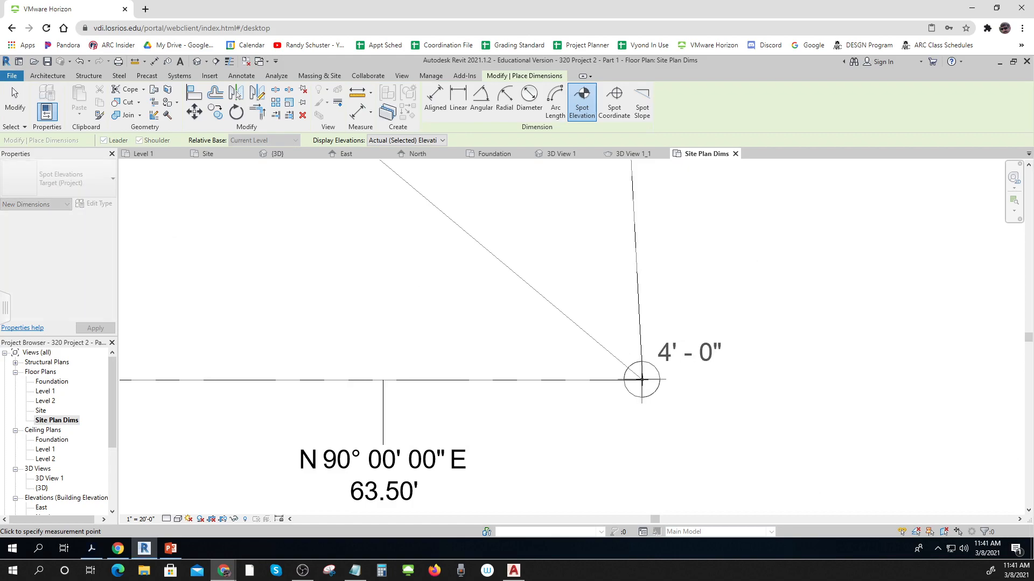
scroll(684, 434, down, 5)
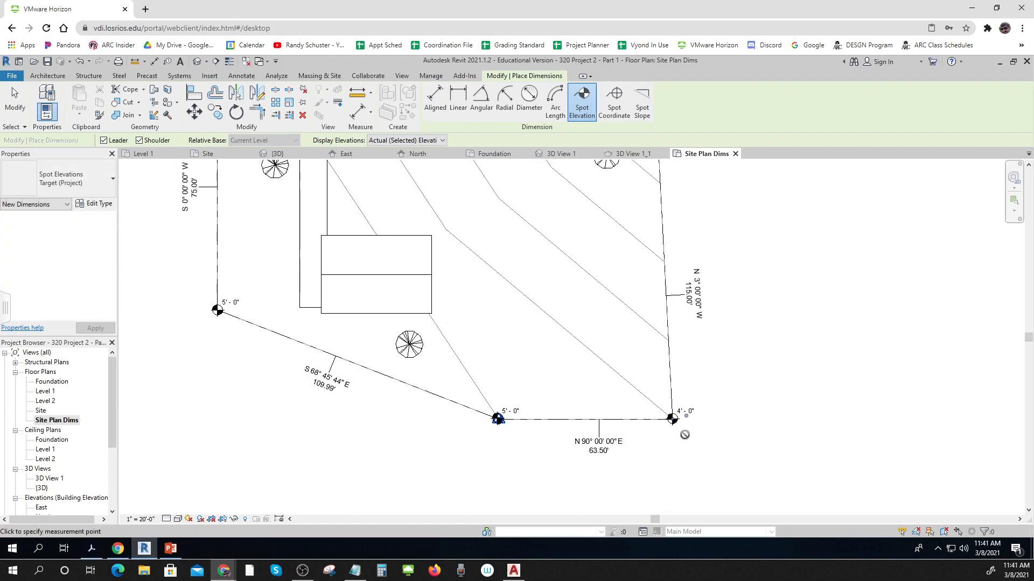
scroll(685, 434, down, 3)
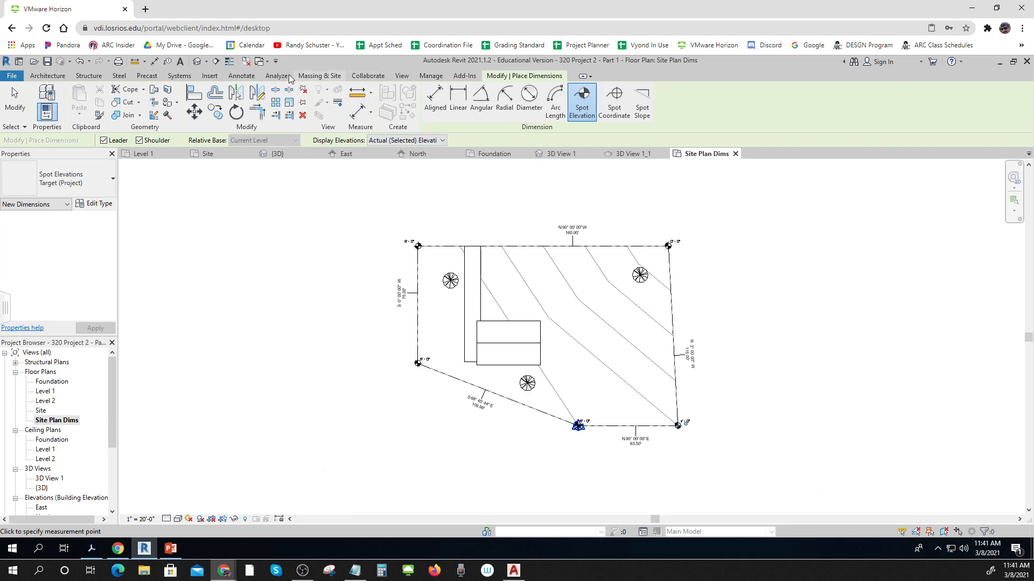
- Start an aligned dimension and switch the view's visual style to Wireframe
click(240, 76)
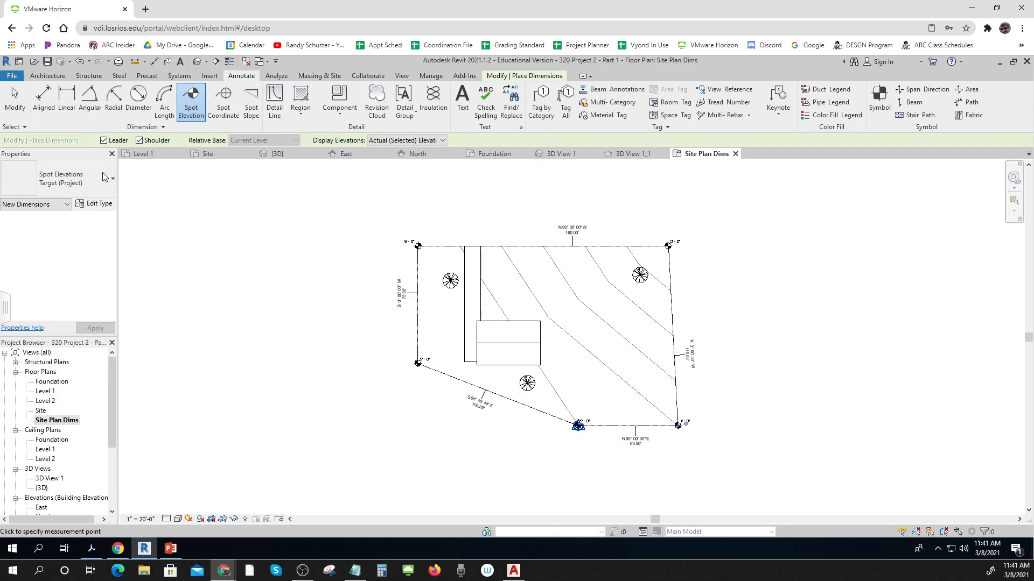
click(45, 95)
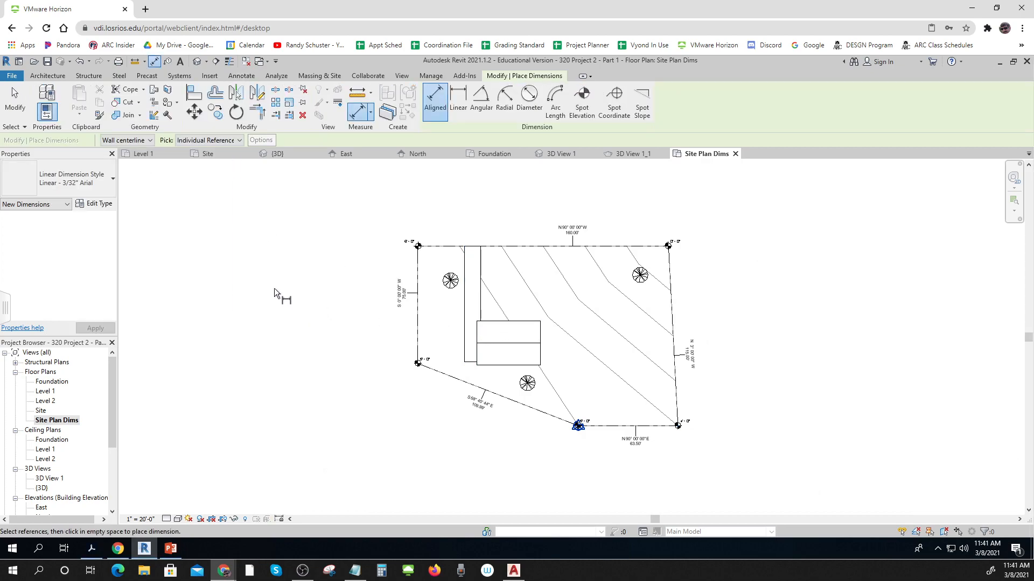
click(178, 519)
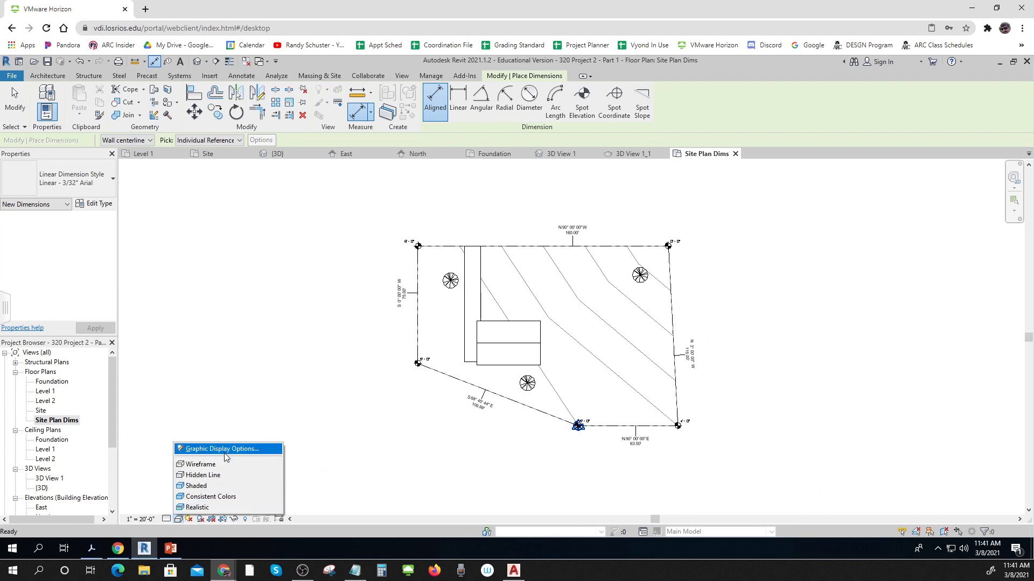
click(223, 466)
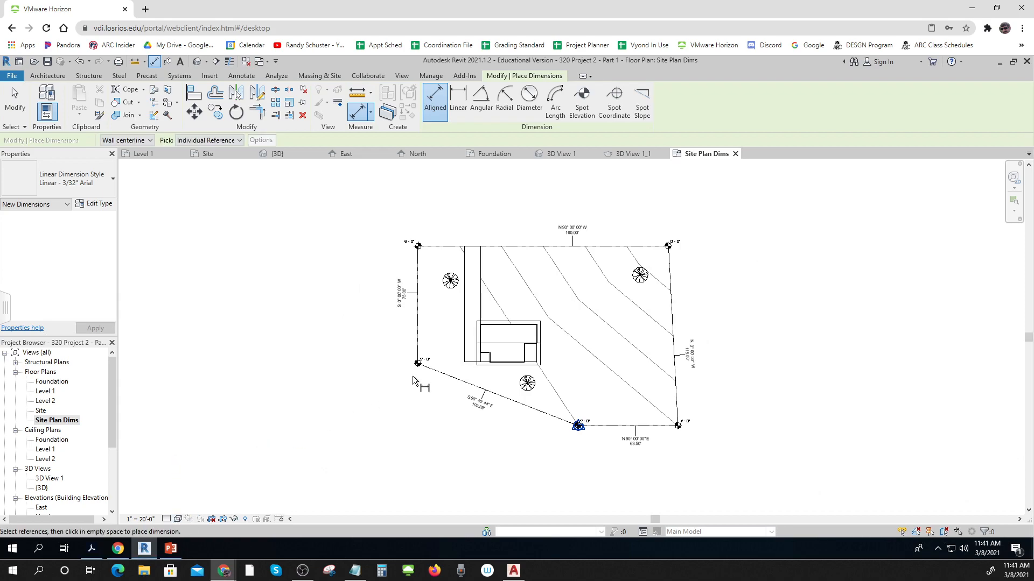
- Dimension the setback from the house's north wall to the north property line, placing it just east of the house
click(507, 327)
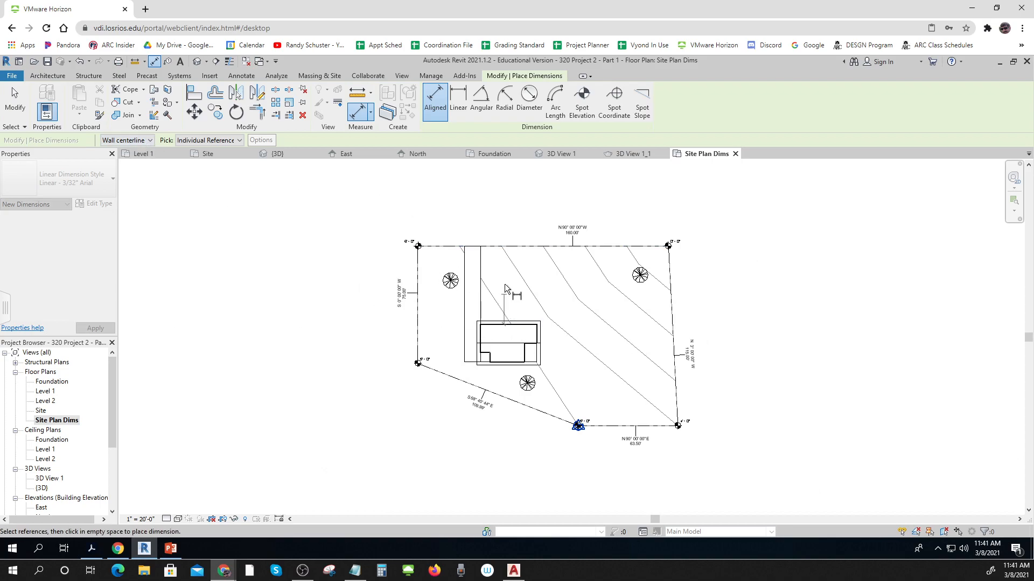
click(499, 246)
click(550, 278)
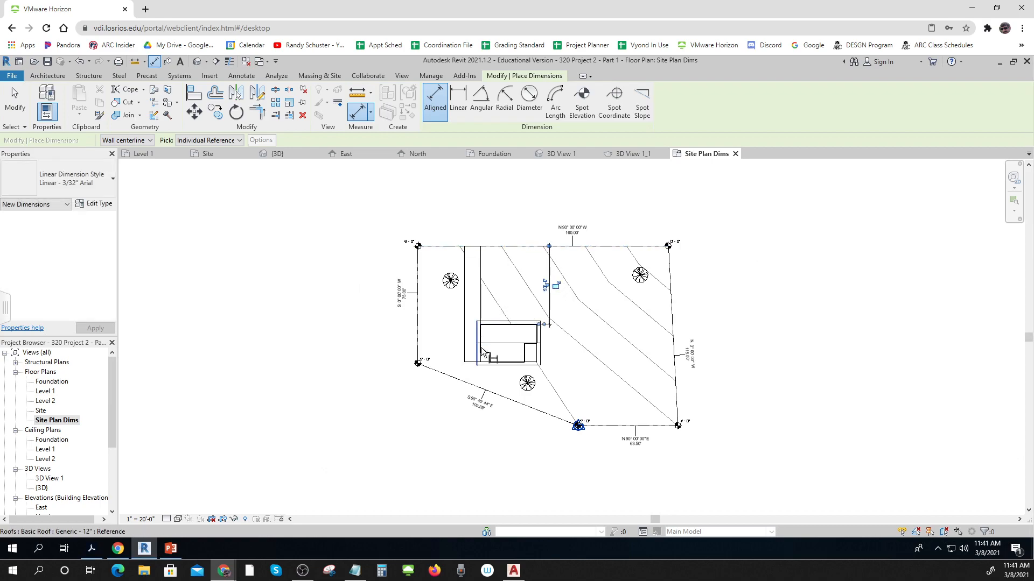
- Dimension the setback from the house's west wall to the west property line, placing it just north of the house
scroll(483, 351, up, 3)
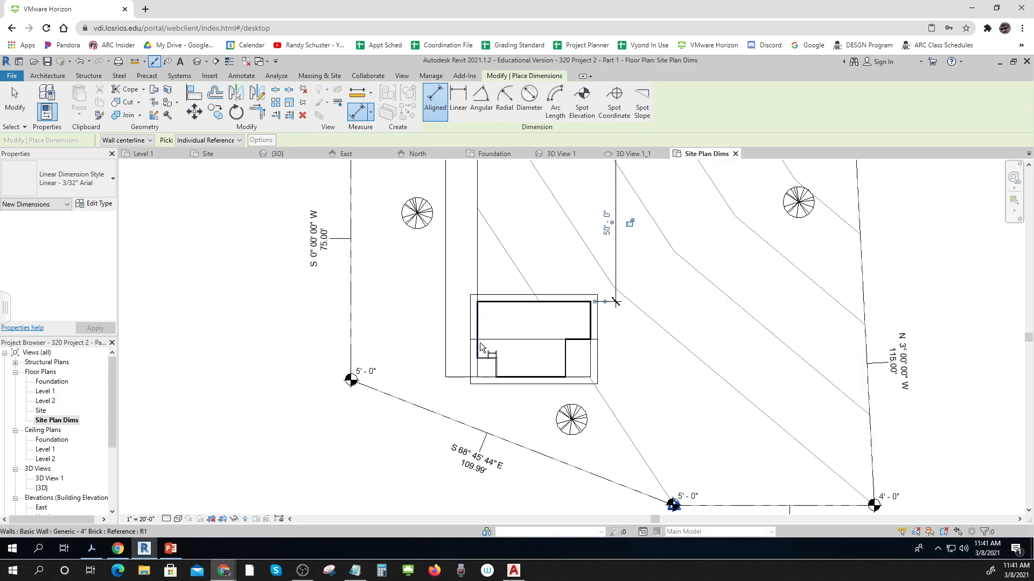
click(478, 347)
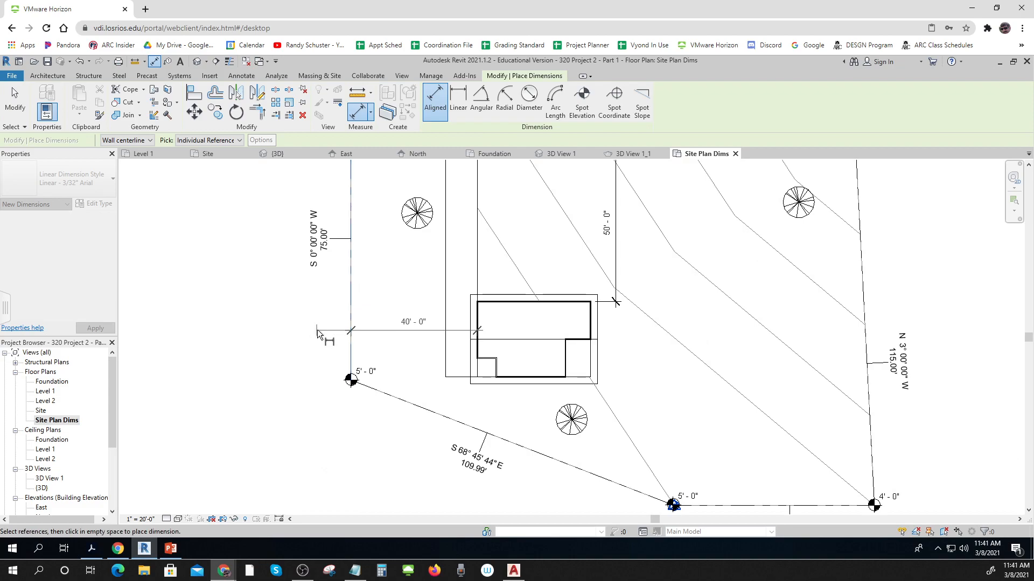
click(351, 318)
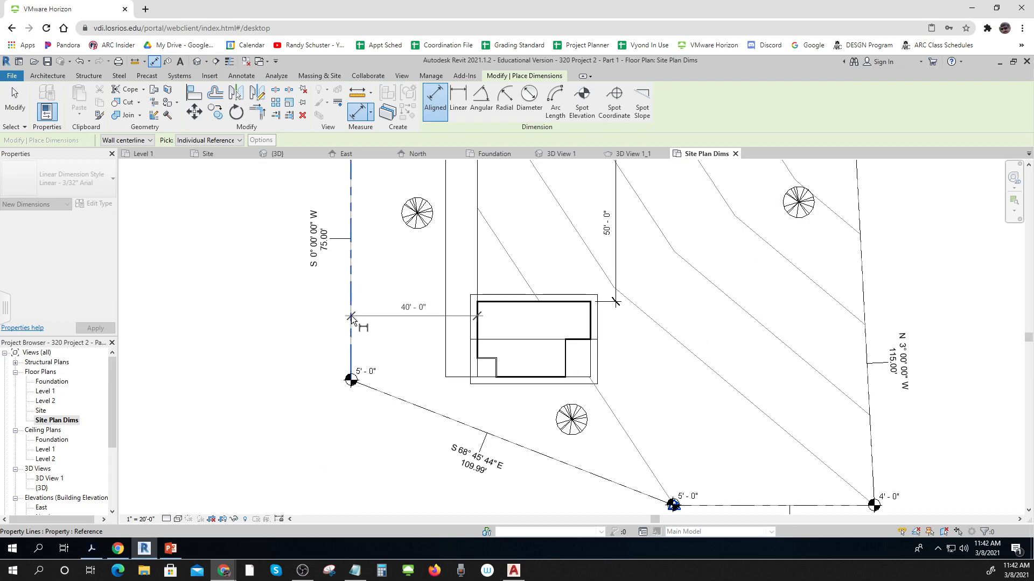
click(360, 277)
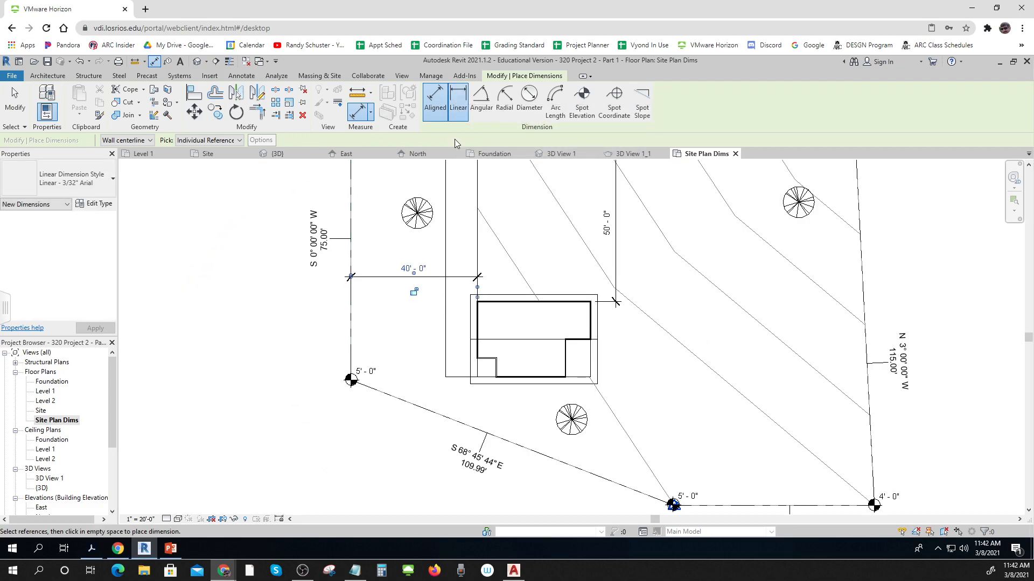
- Add an aligned dimension for the house's overall width between its west and east walls, in line with the west setback dimension
click(458, 102)
key(d)
key(i)
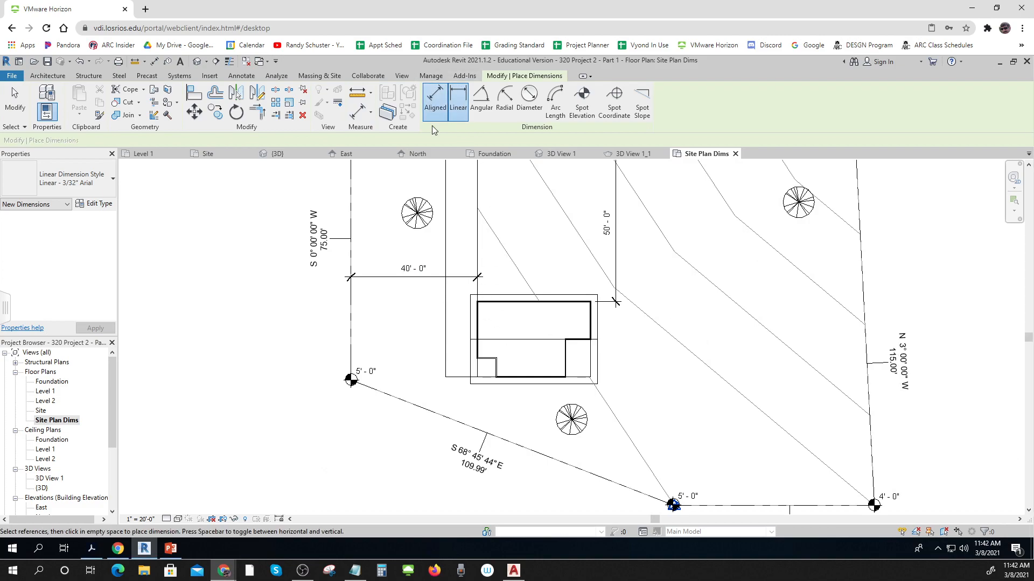
click(477, 301)
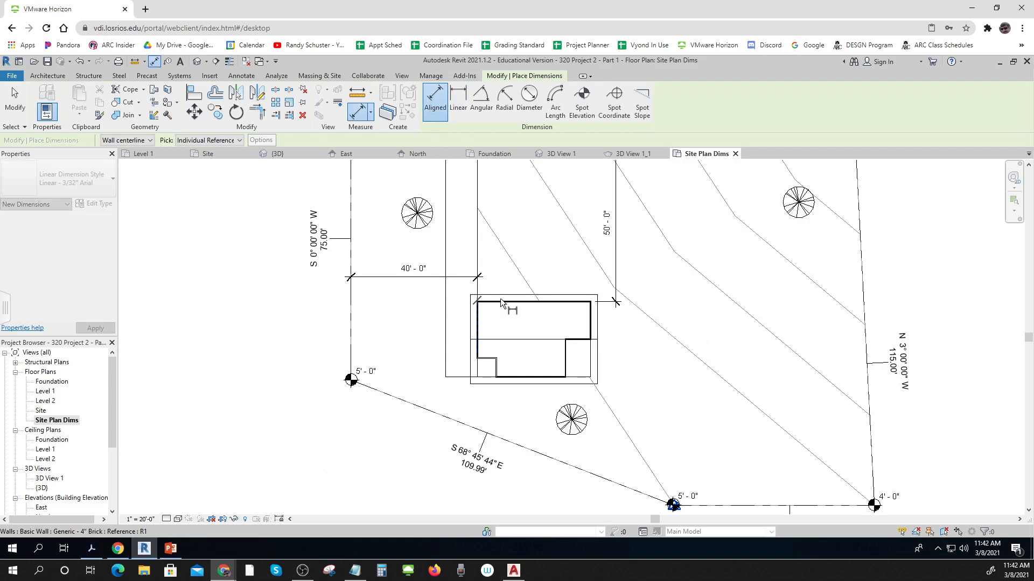
click(590, 299)
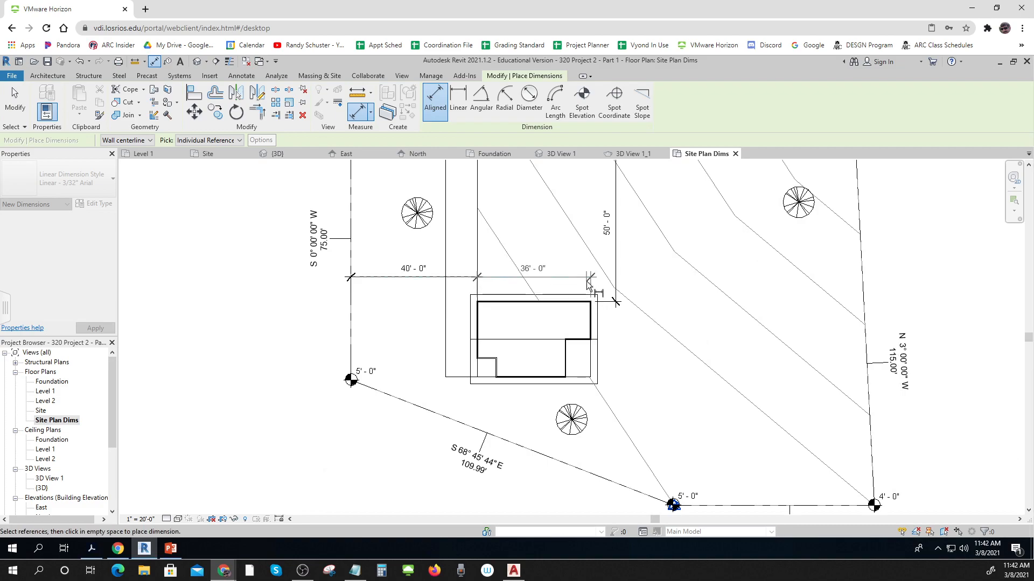
click(587, 281)
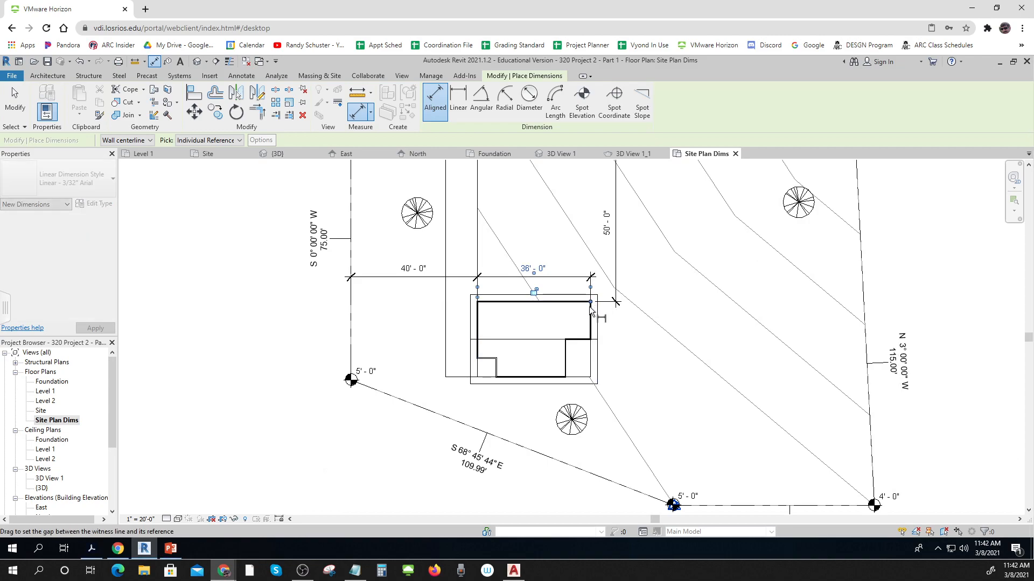
- Dimension the house's overall depth between its south and north walls, placing it east of the north setback dimension
click(565, 376)
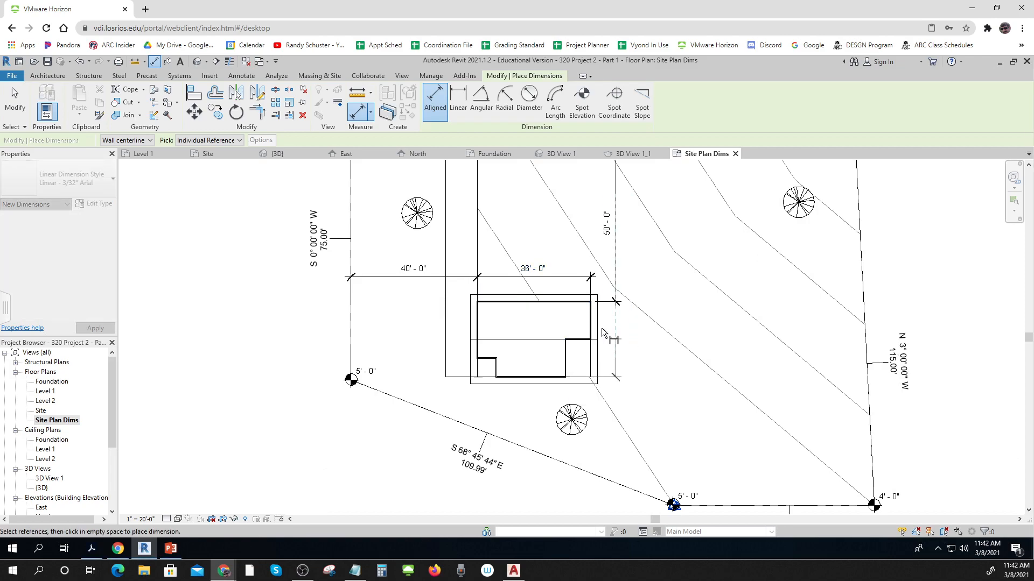
scroll(587, 303, up, 3)
click(595, 301)
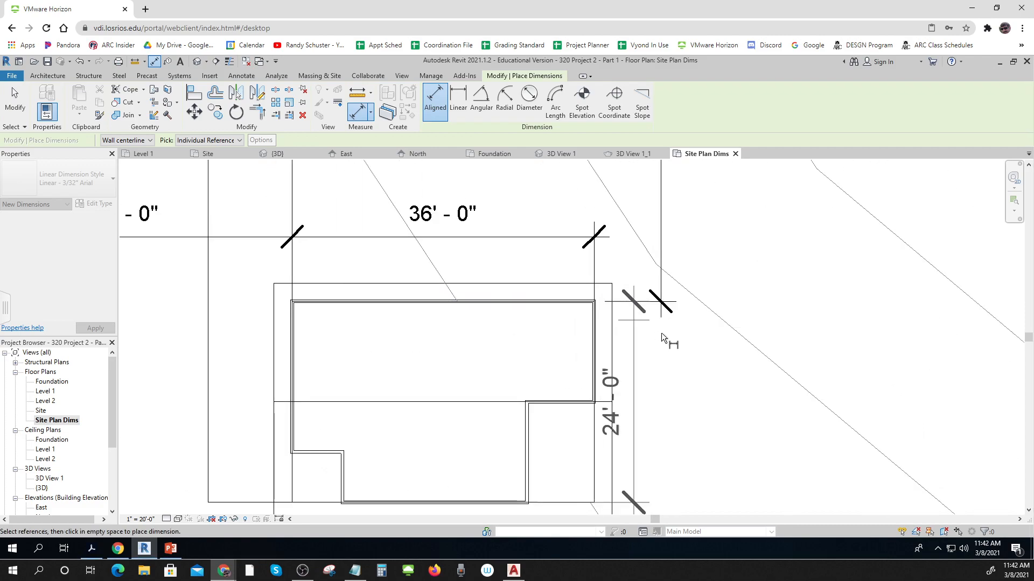
click(732, 350)
scroll(733, 351, down, 4)
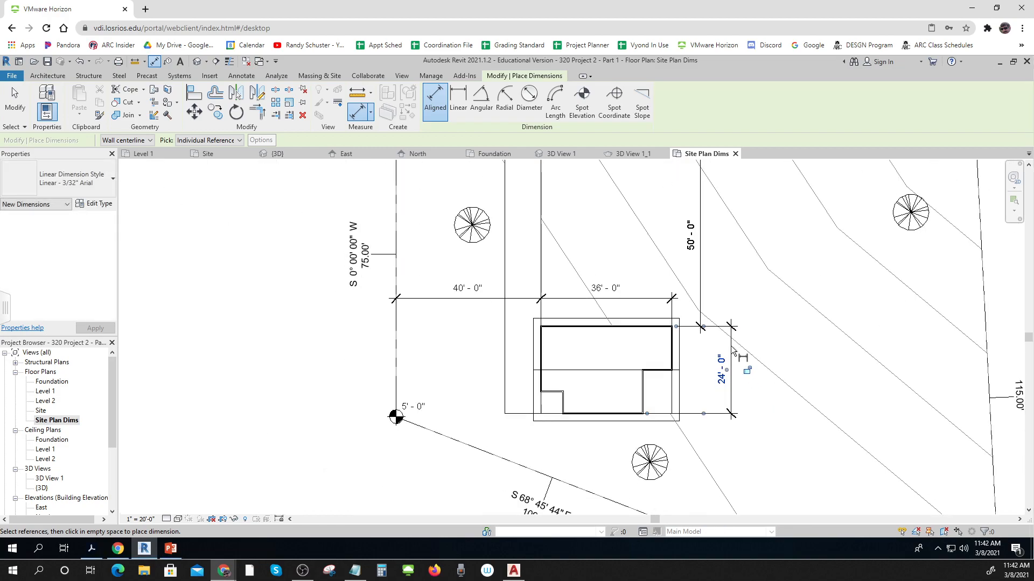
- Dimension the width of the driveway pad, placing it just above the north property line, and end the dimension command
scroll(733, 351, down, 2)
middle_drag(548, 448, 326, 425)
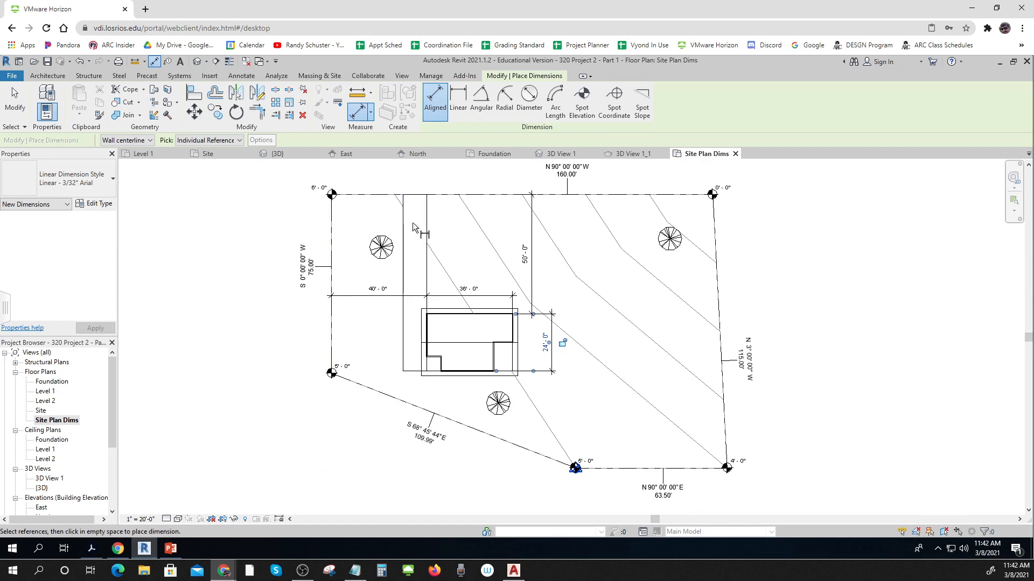
click(432, 114)
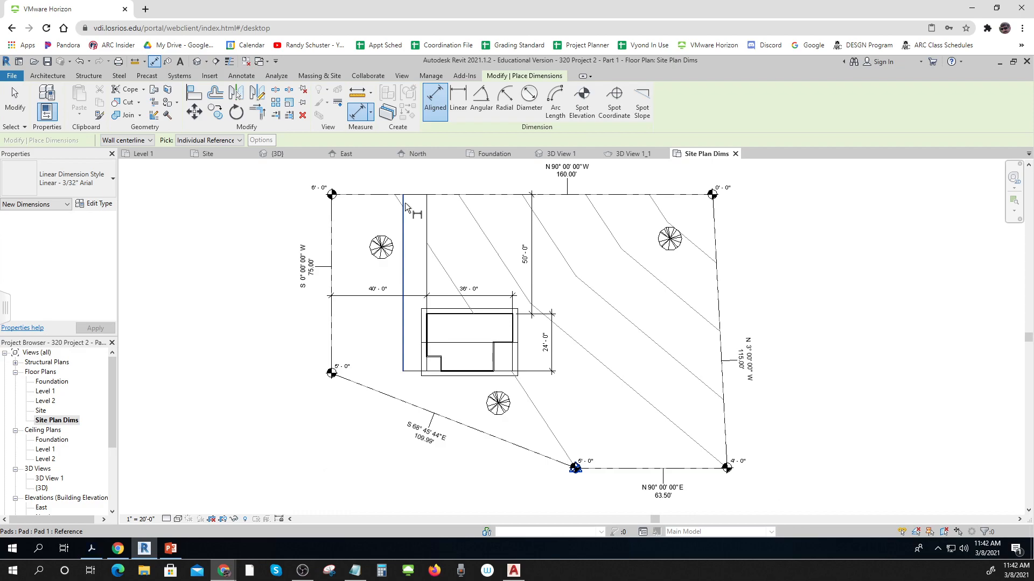
click(404, 204)
click(426, 204)
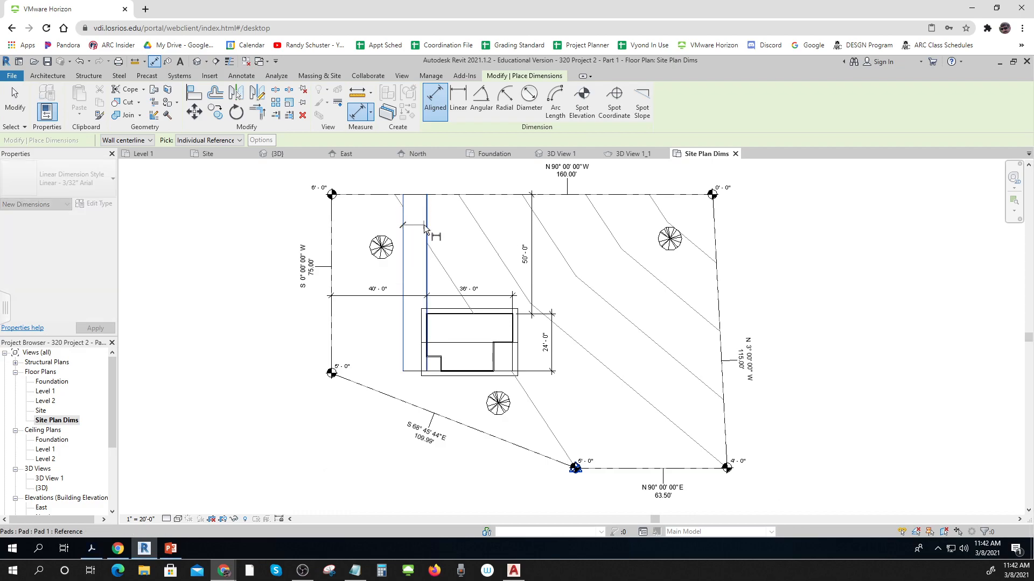
click(426, 224)
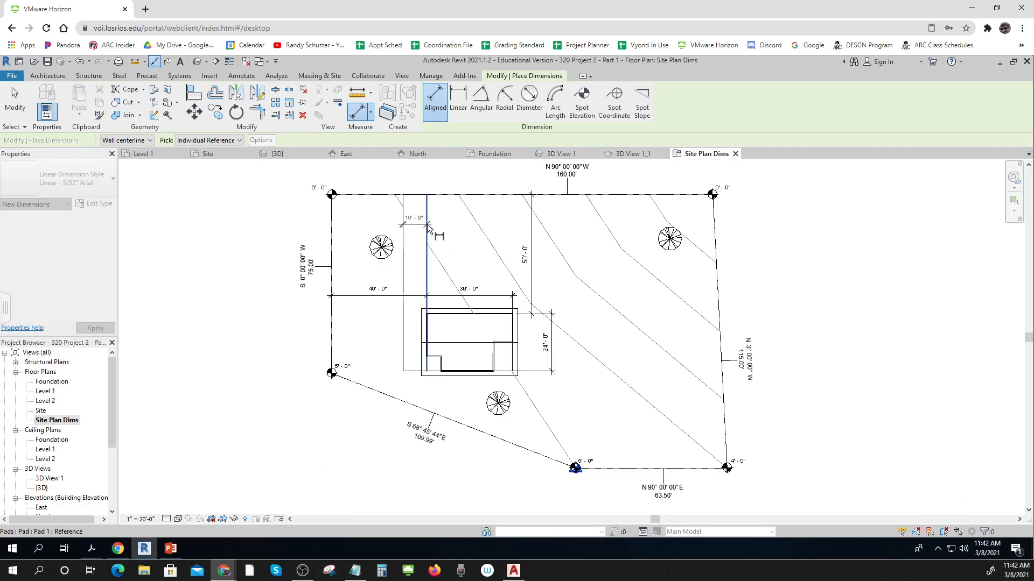
click(429, 187)
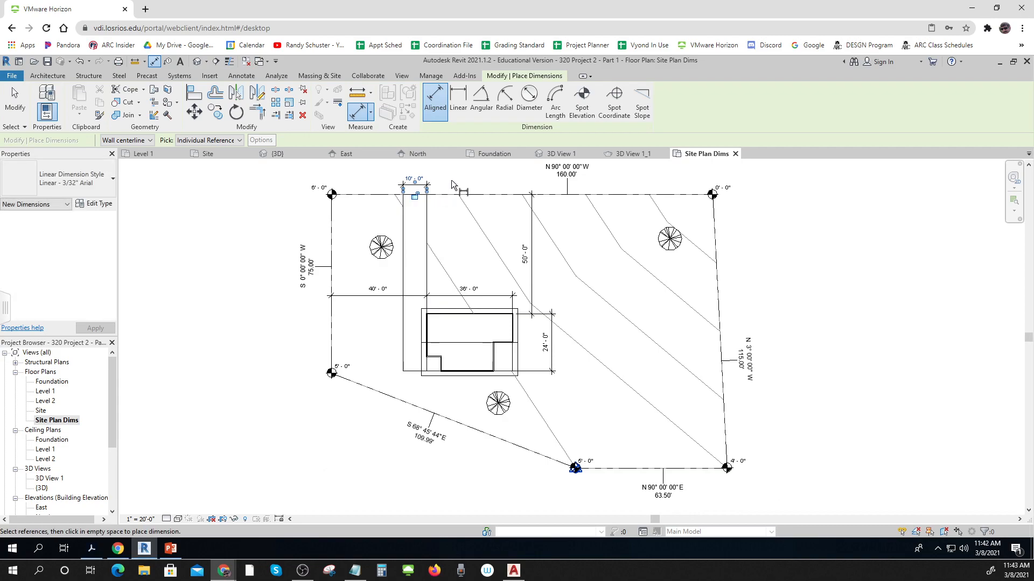
key(Escape)
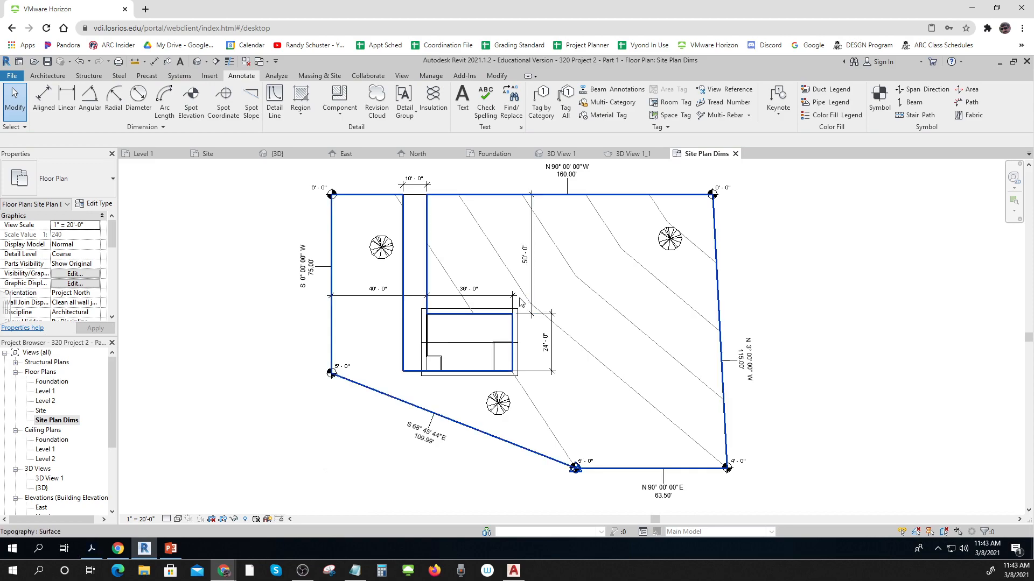
- Switch the view's visual style back to Hidden Line
click(178, 520)
click(226, 474)
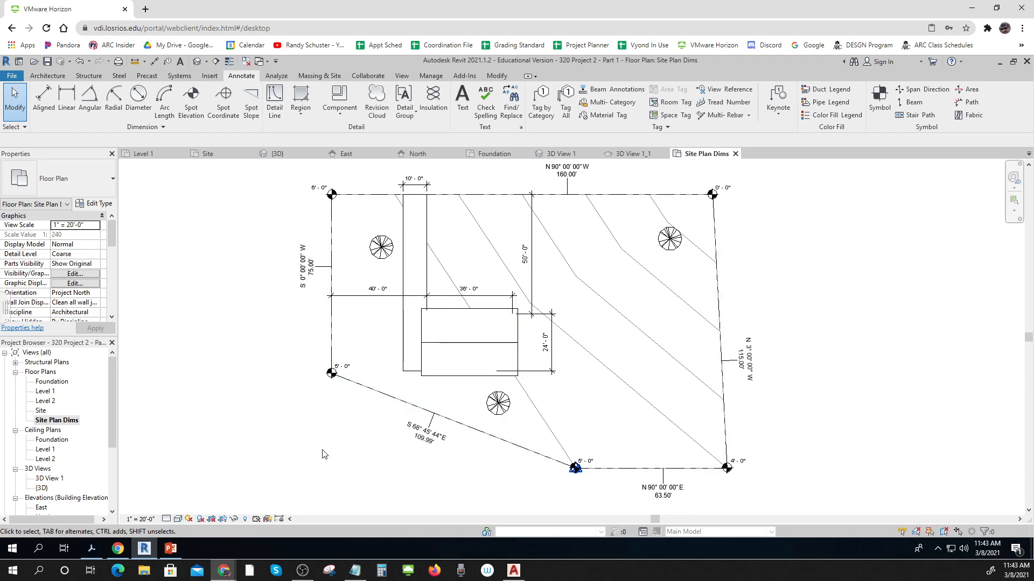
scroll(360, 451, down, 2)
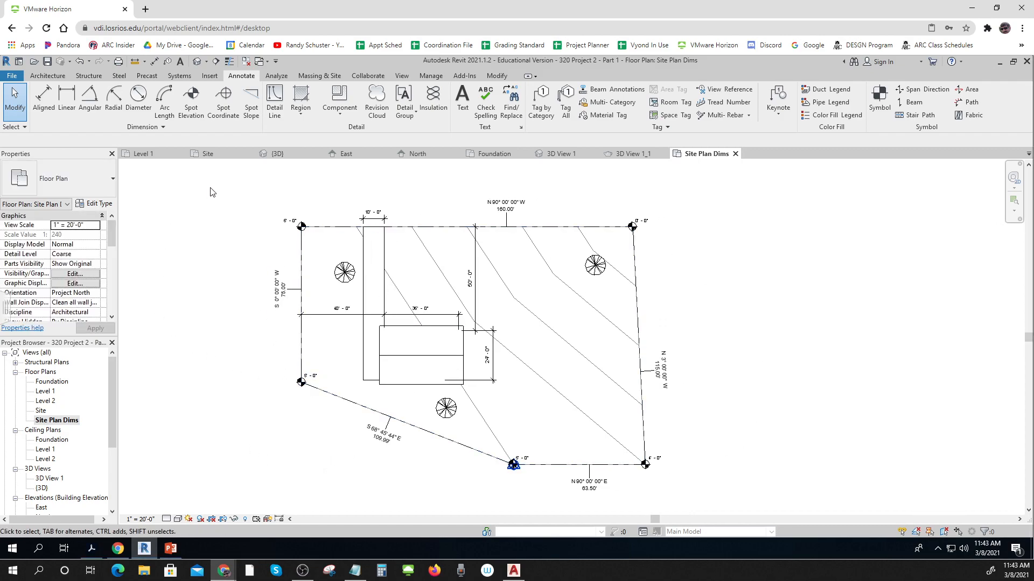
- Label five contours with one diagonal Label Contours line from near the northeast tree to southeast of the house, then end the command
click(326, 76)
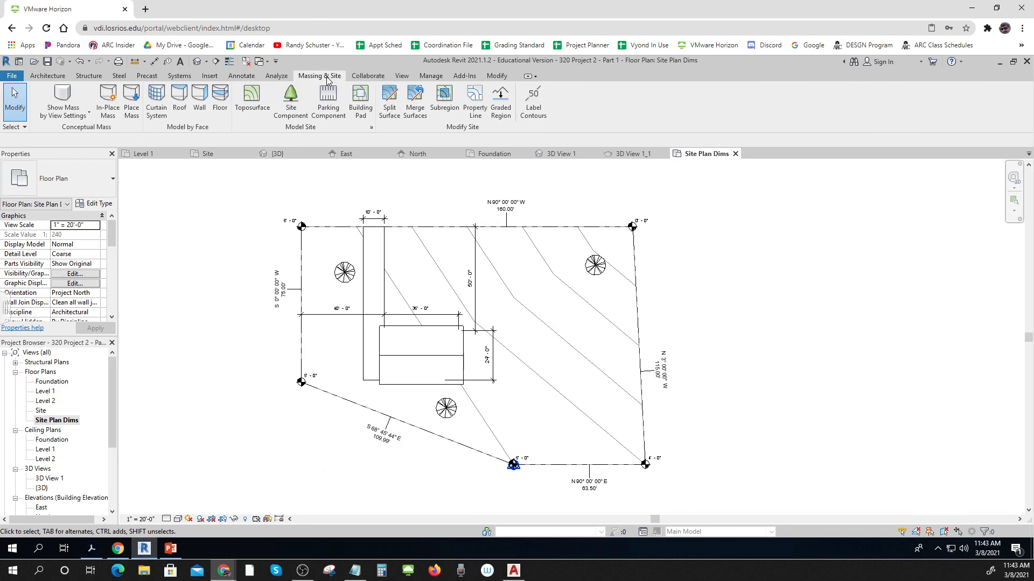
click(536, 103)
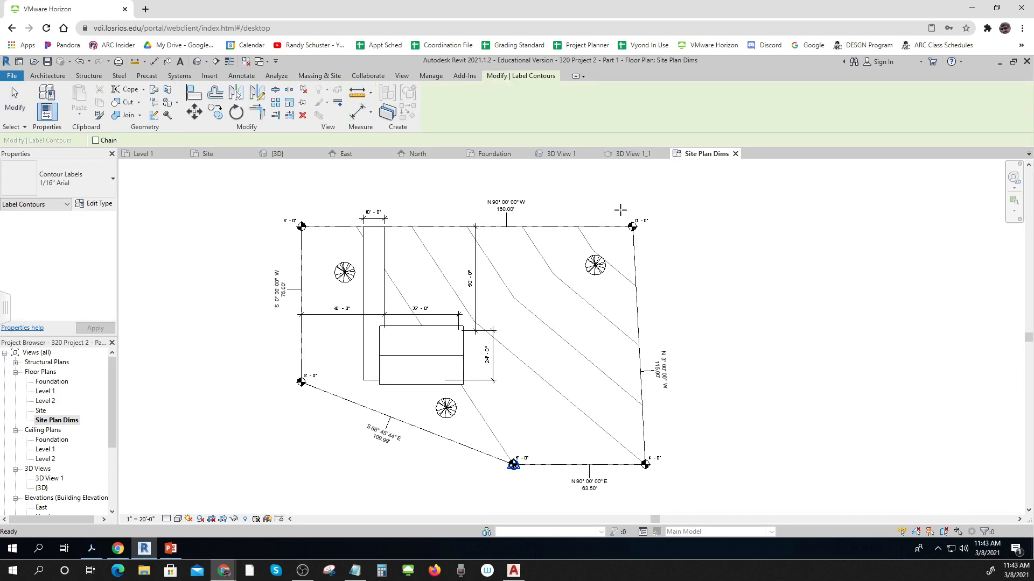
click(624, 265)
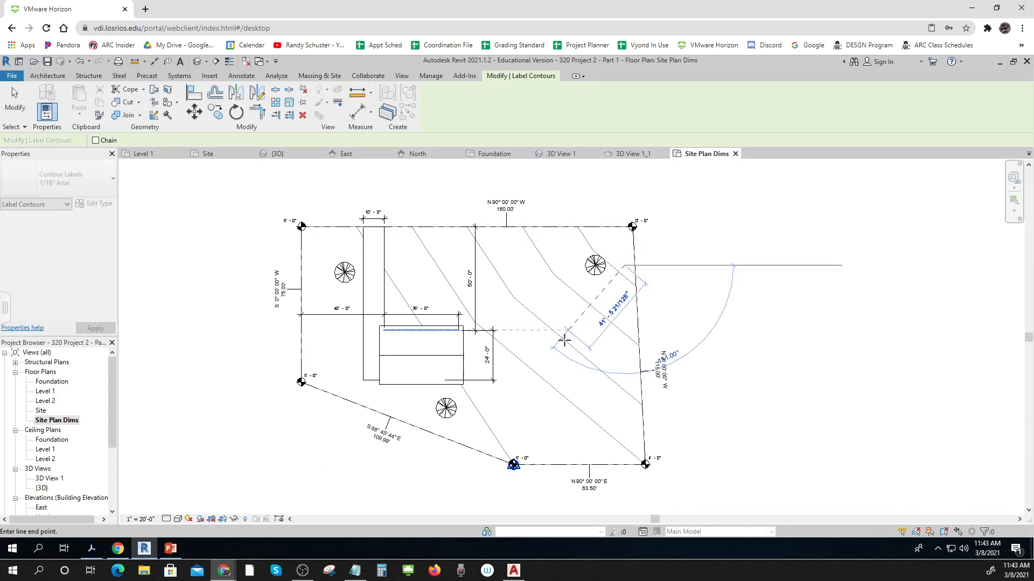
click(479, 423)
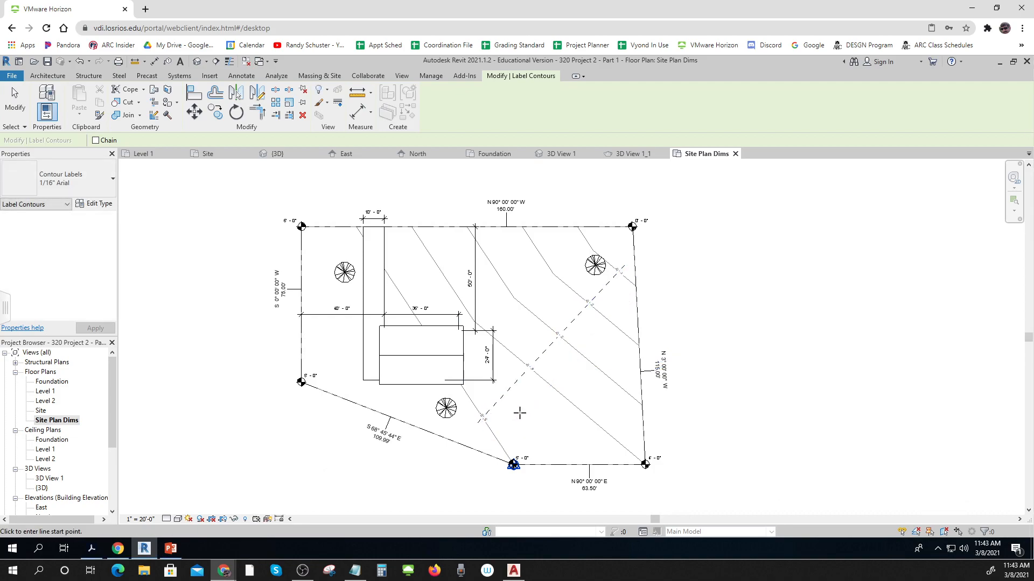
scroll(517, 416, up, 6)
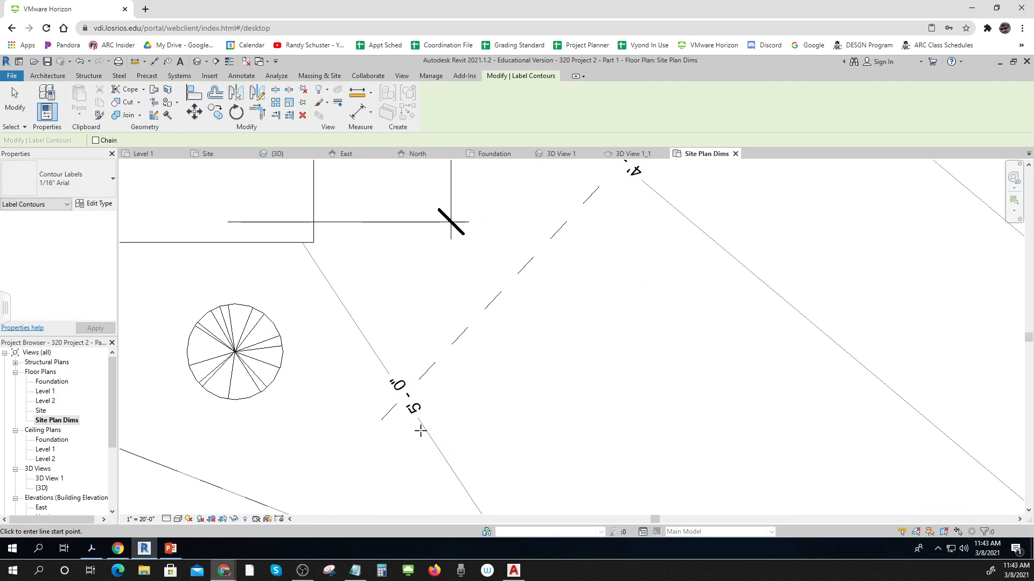
scroll(717, 300, down, 4)
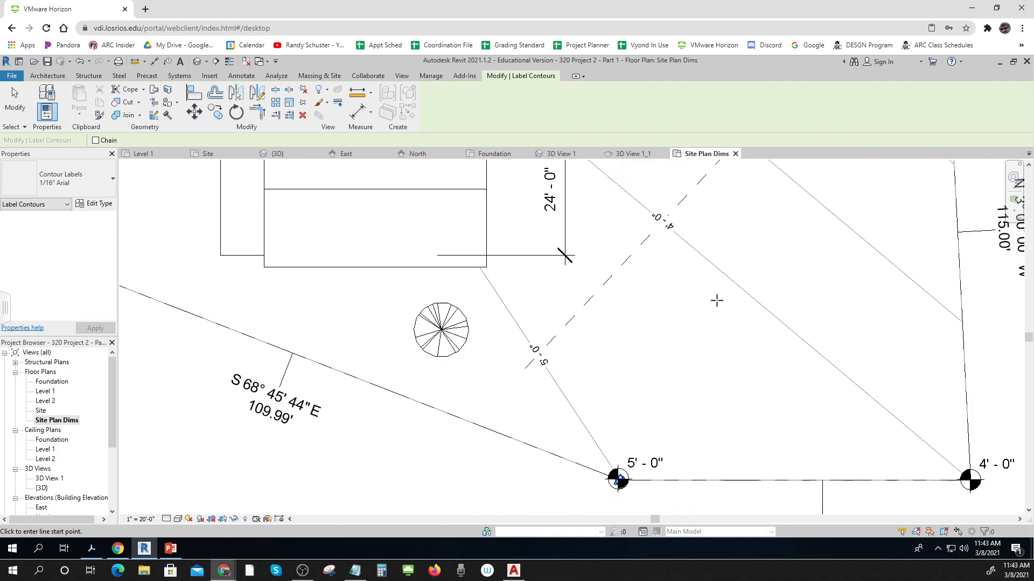
scroll(718, 298, up, 1)
middle_drag(733, 282, 455, 426)
click(755, 277)
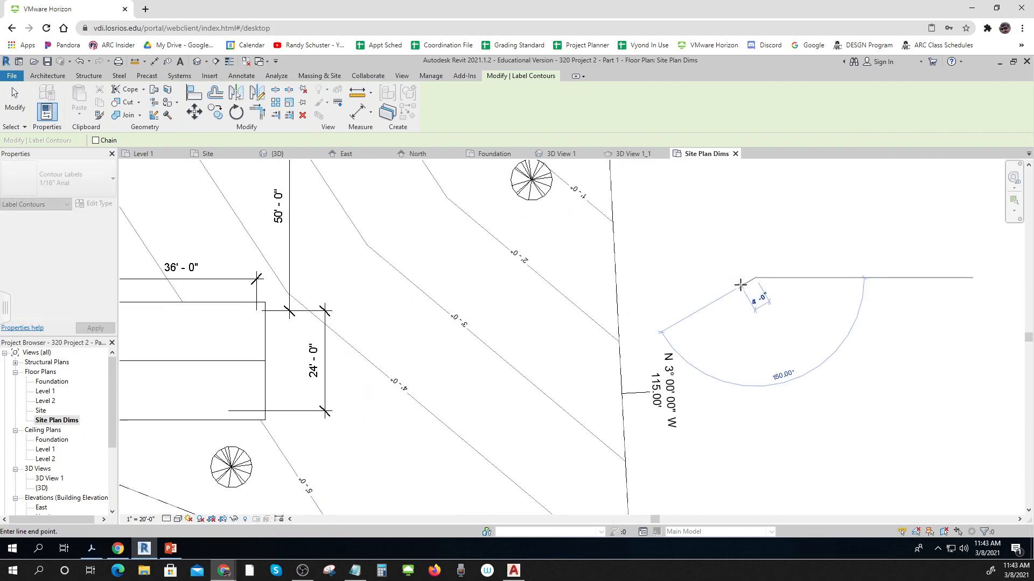
key(Escape)
key(Escape)
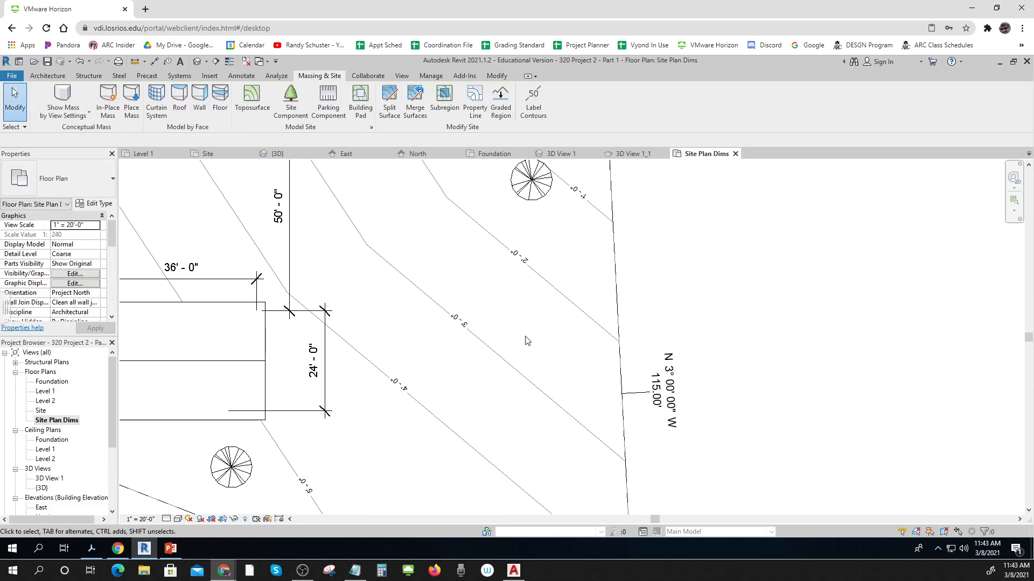
scroll(527, 269, down, 1)
scroll(558, 231, down, 2)
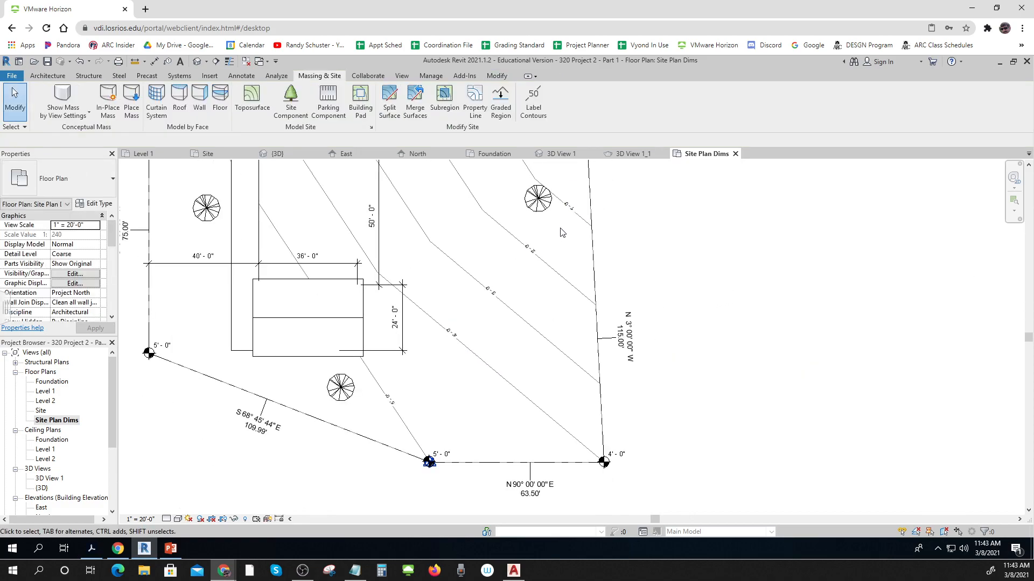
middle_drag(589, 220, 608, 333)
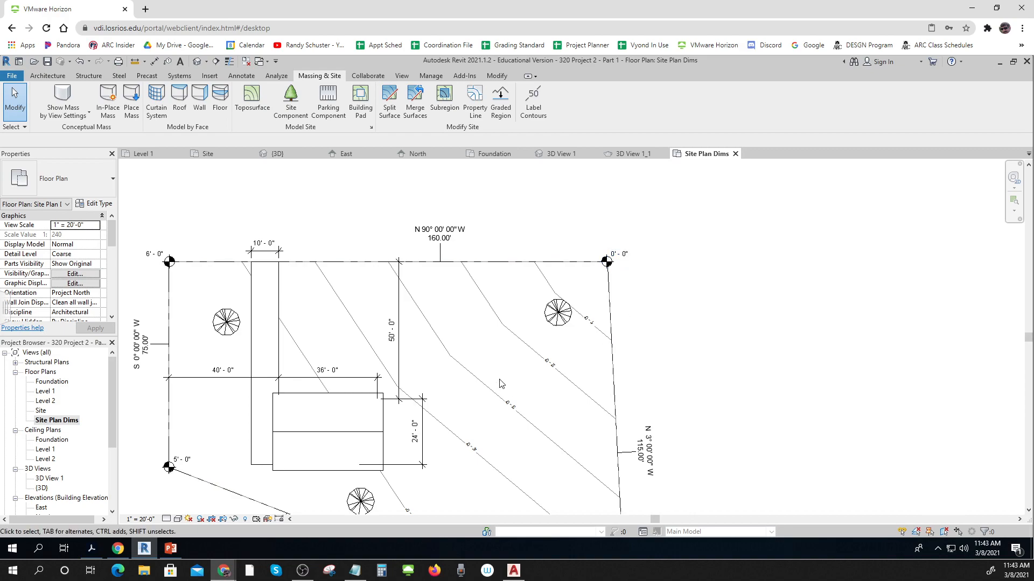
- Hide the project base point and survey point symbols at the site's southern corner in this view
scroll(499, 379, down, 1)
middle_drag(500, 379, 533, 295)
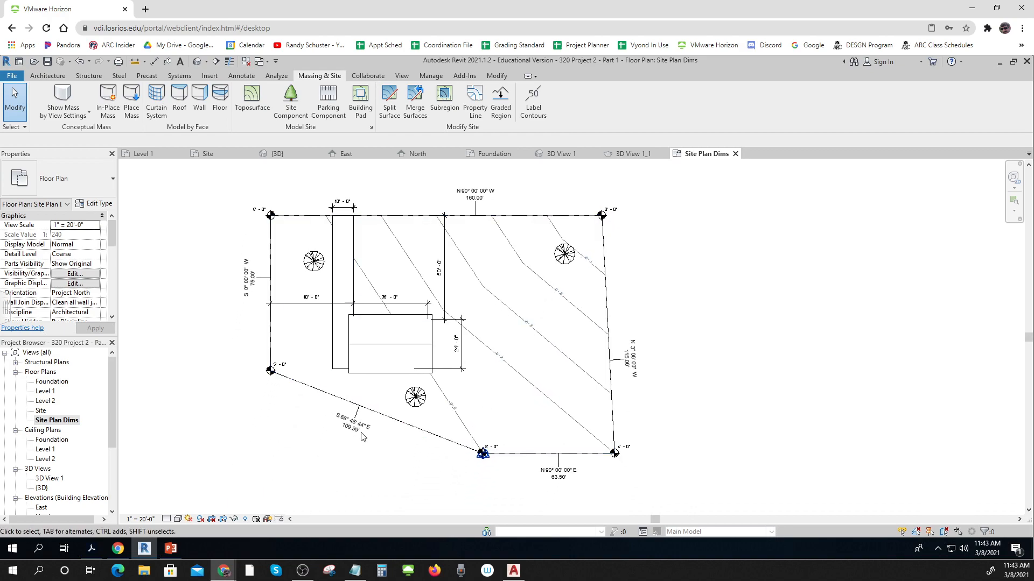
scroll(500, 485, up, 5)
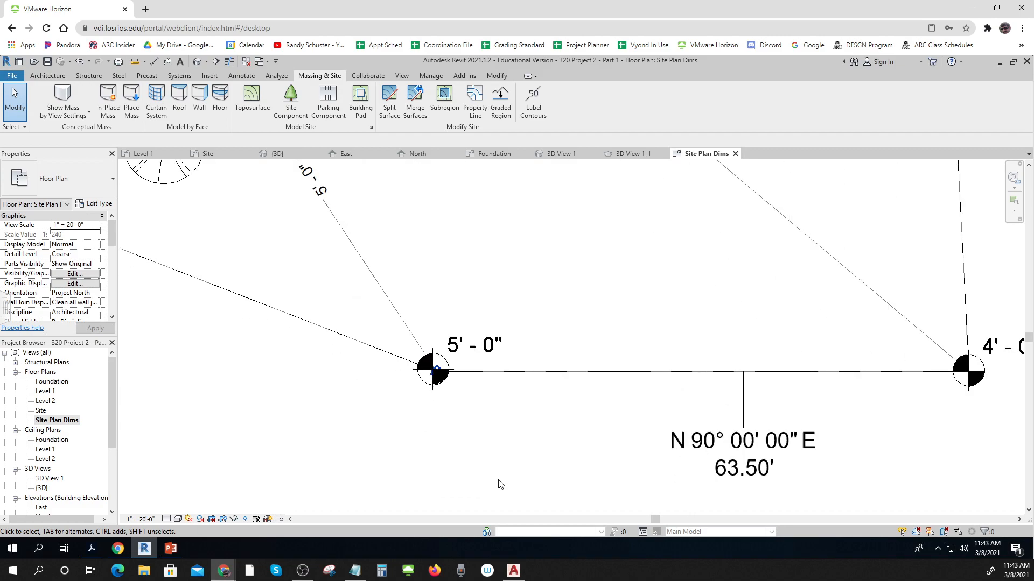
drag(397, 367, 462, 386)
right_click(461, 384)
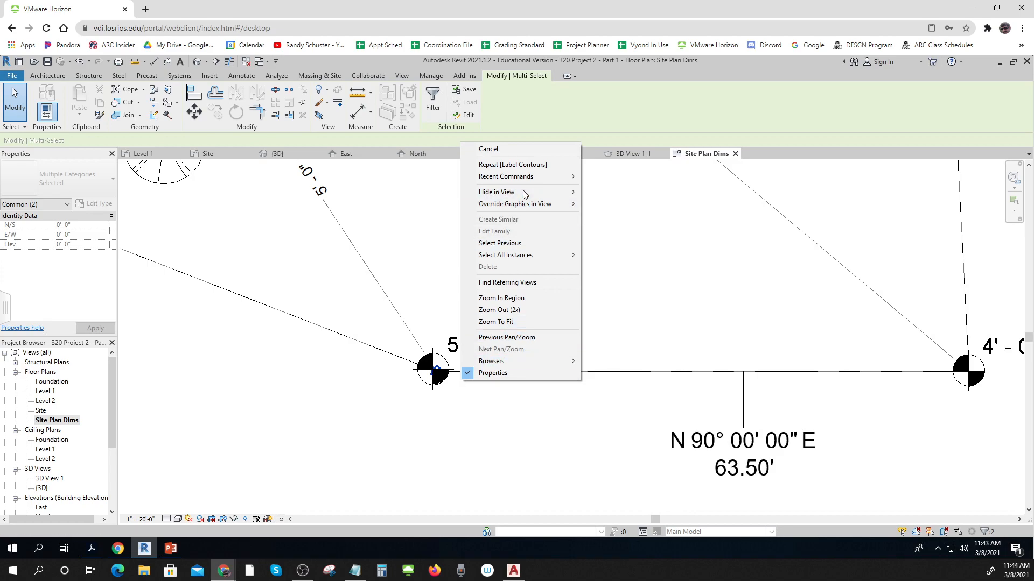
mouse_move(524, 193)
click(606, 192)
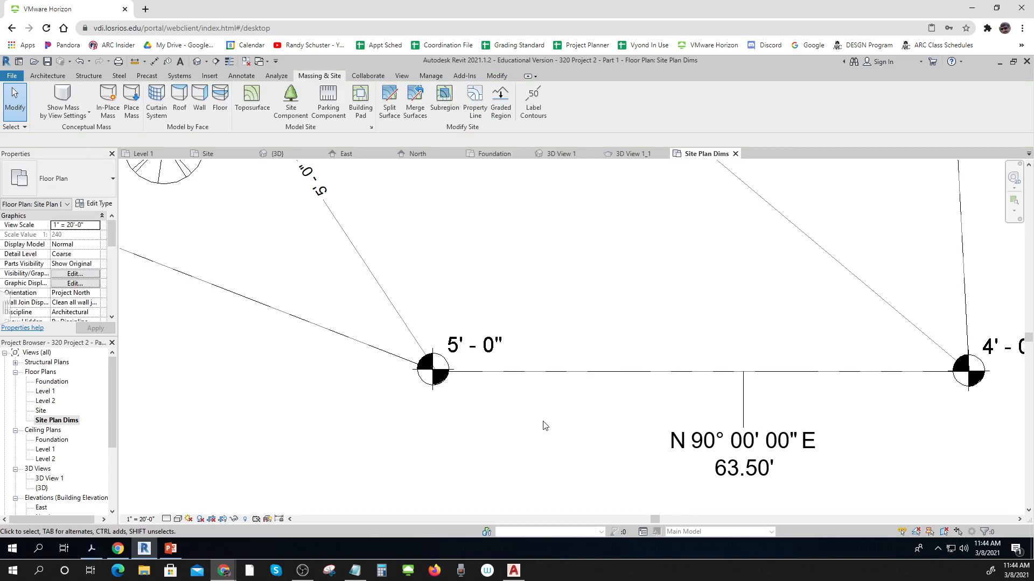
- Rename the Site Plan Dims floor plan view to Site Plan Existing
scroll(545, 426, down, 5)
middle_drag(550, 429, 524, 460)
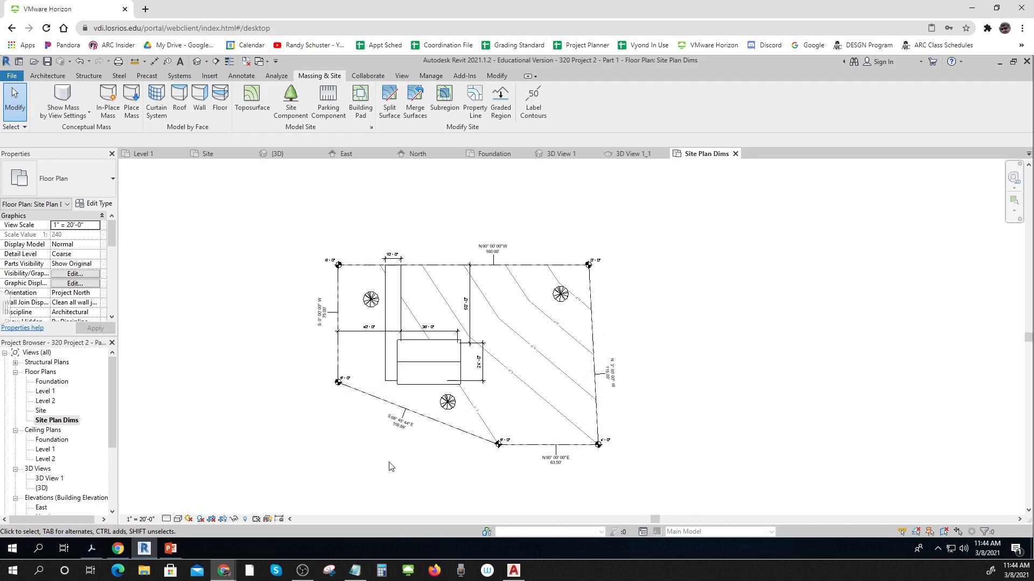
right_click(56, 420)
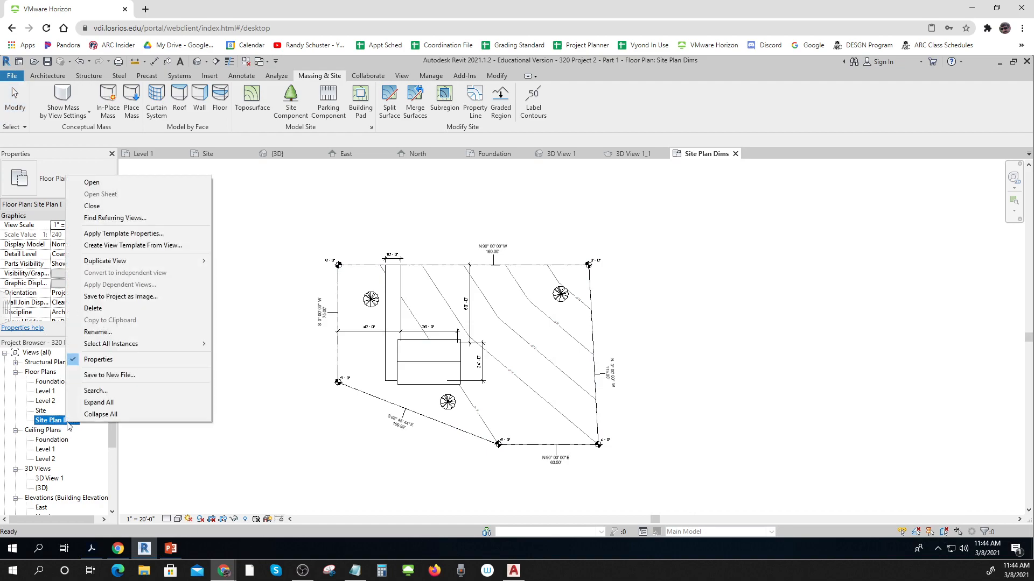
click(101, 332)
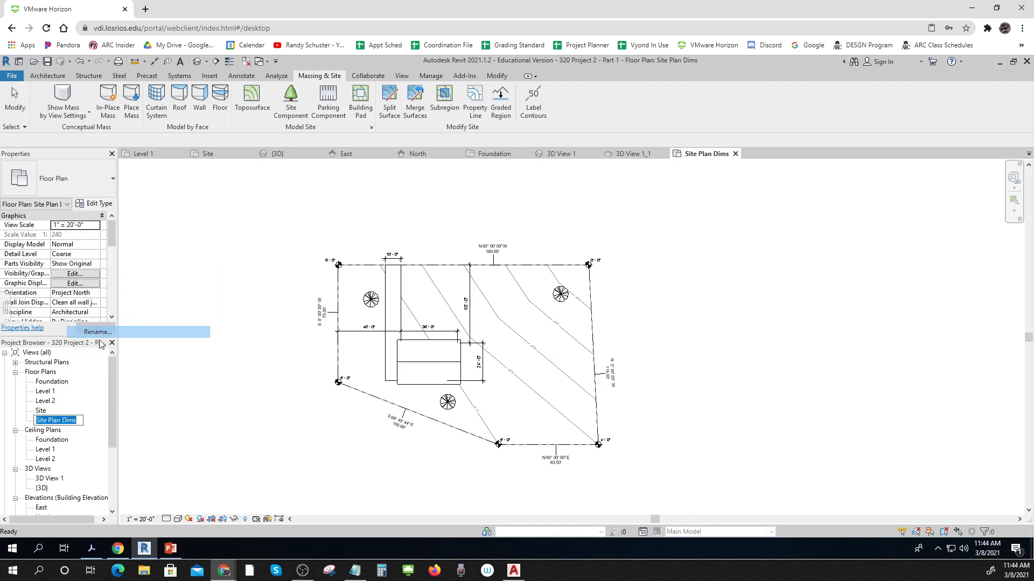
click(79, 420)
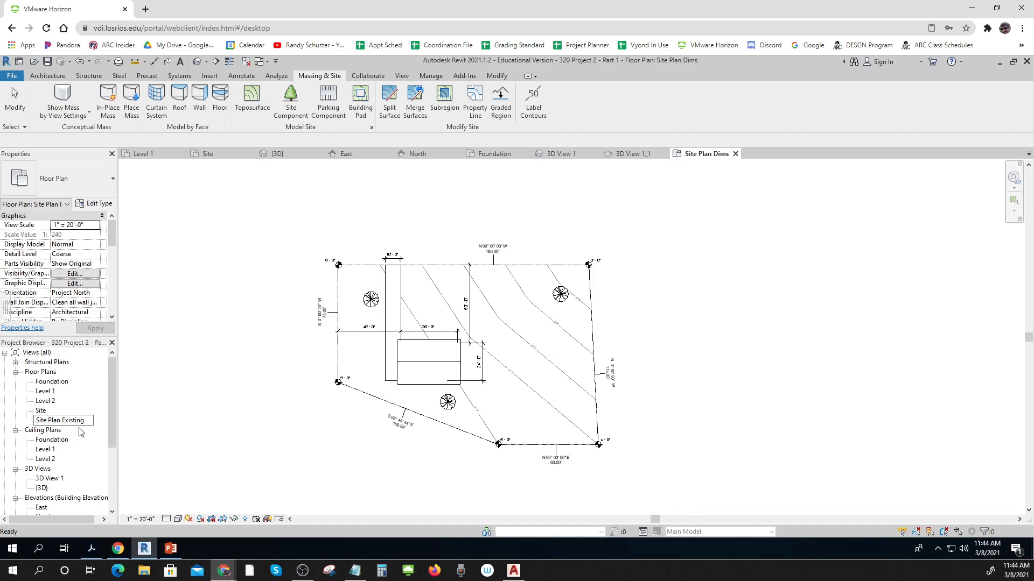
key(Return)
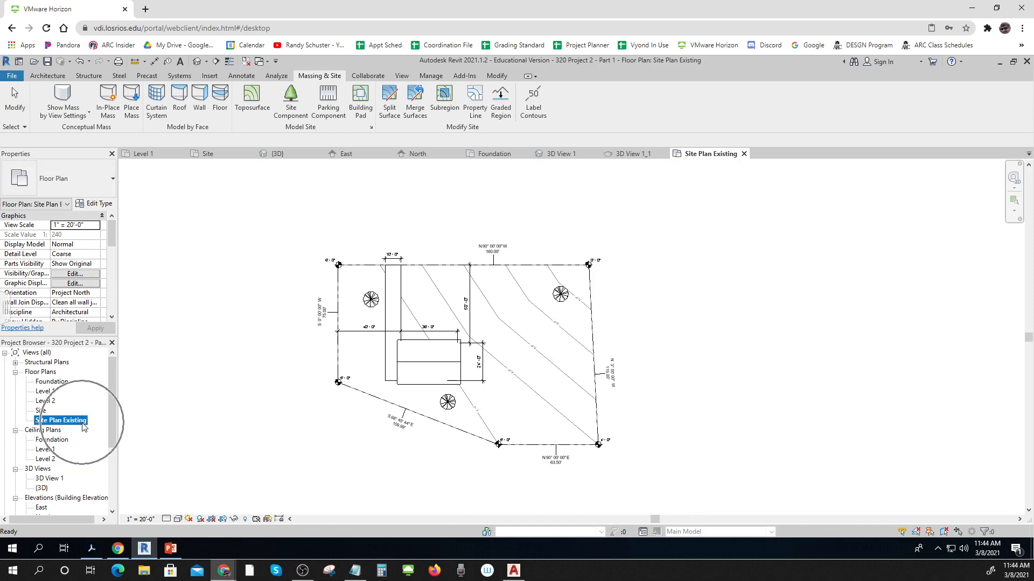
click(170, 410)
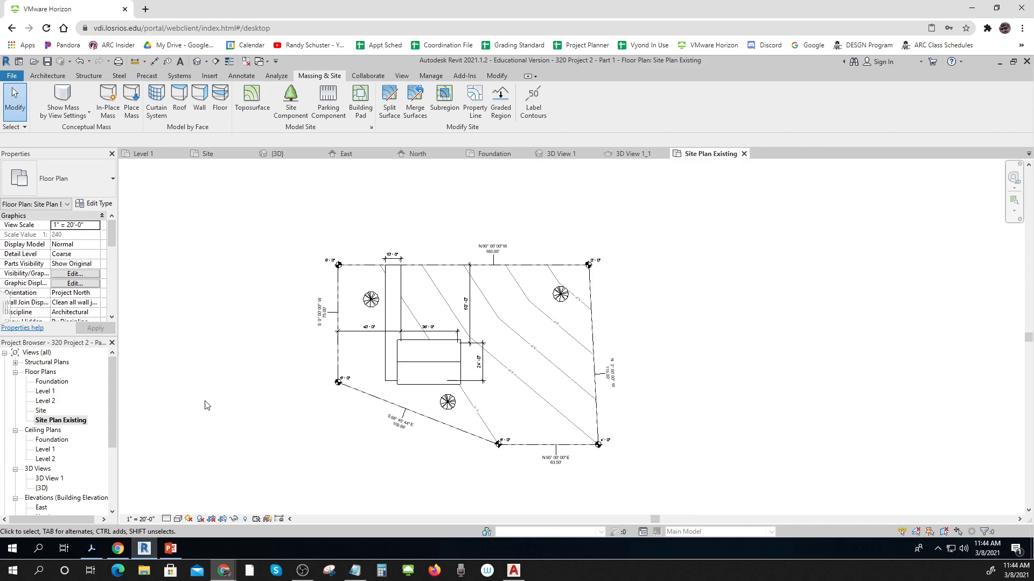
- Set the site plan view's phase to Existing and apply it
scroll(114, 263, down, 5)
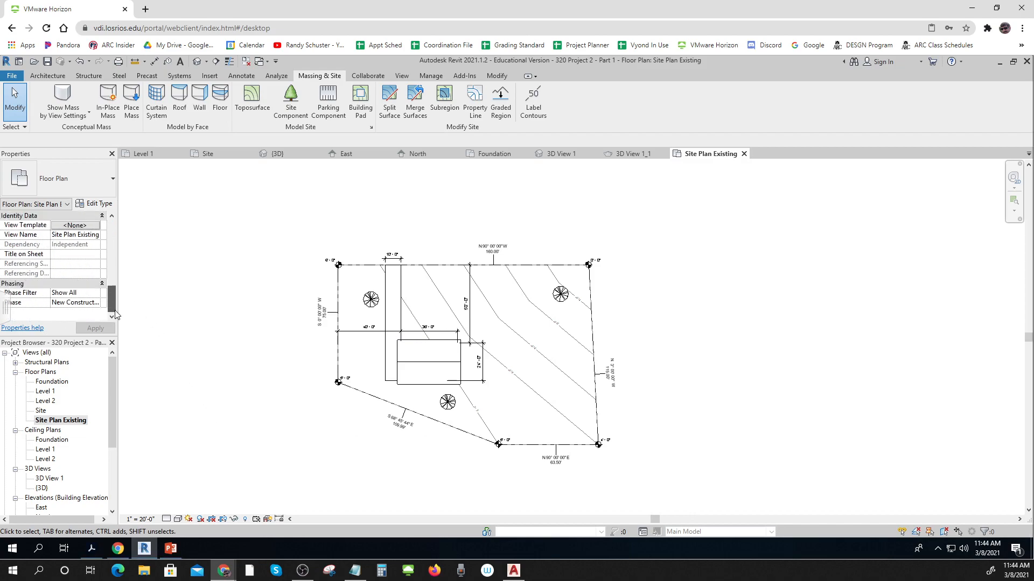
click(64, 303)
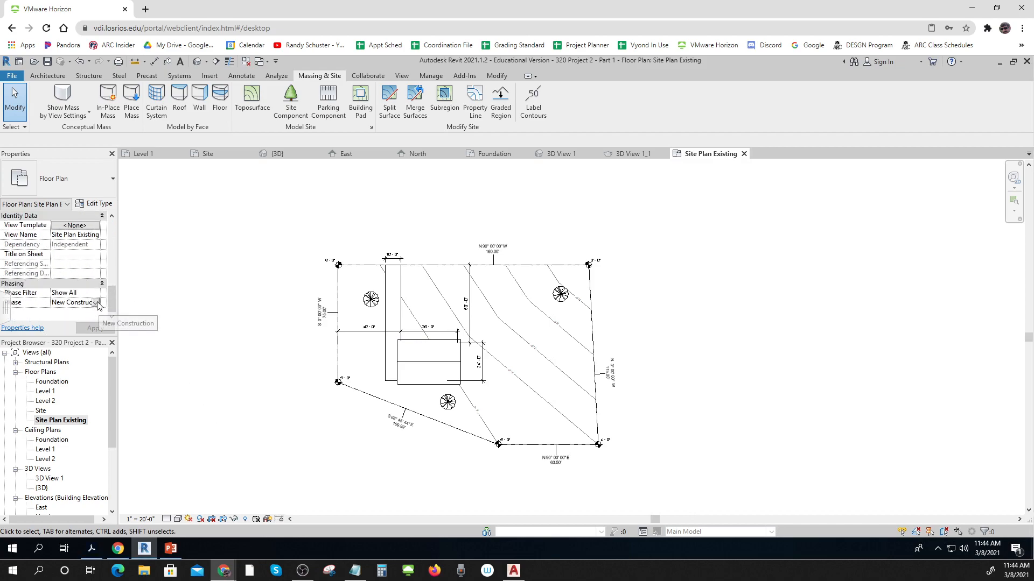
click(96, 303)
click(62, 312)
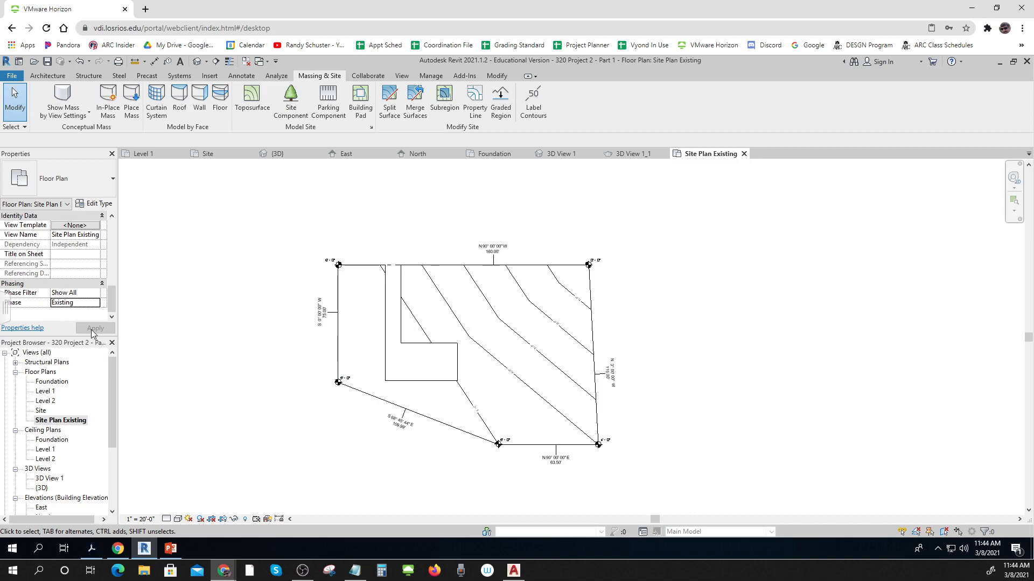
- Return the site plan view's phase to New Construction, leaving the phase filter on Show All
click(89, 293)
click(95, 303)
click(93, 321)
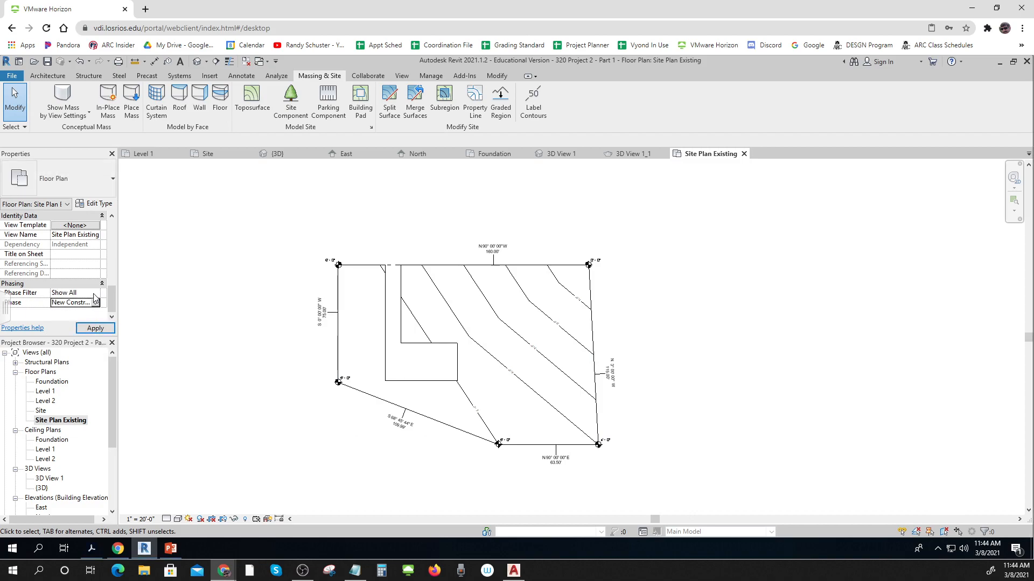
click(94, 294)
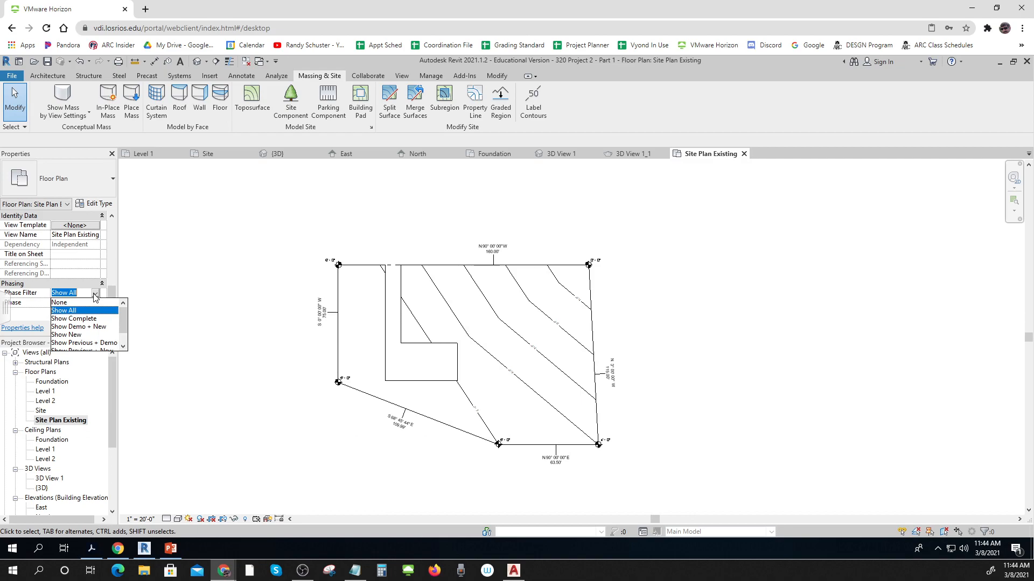
click(167, 332)
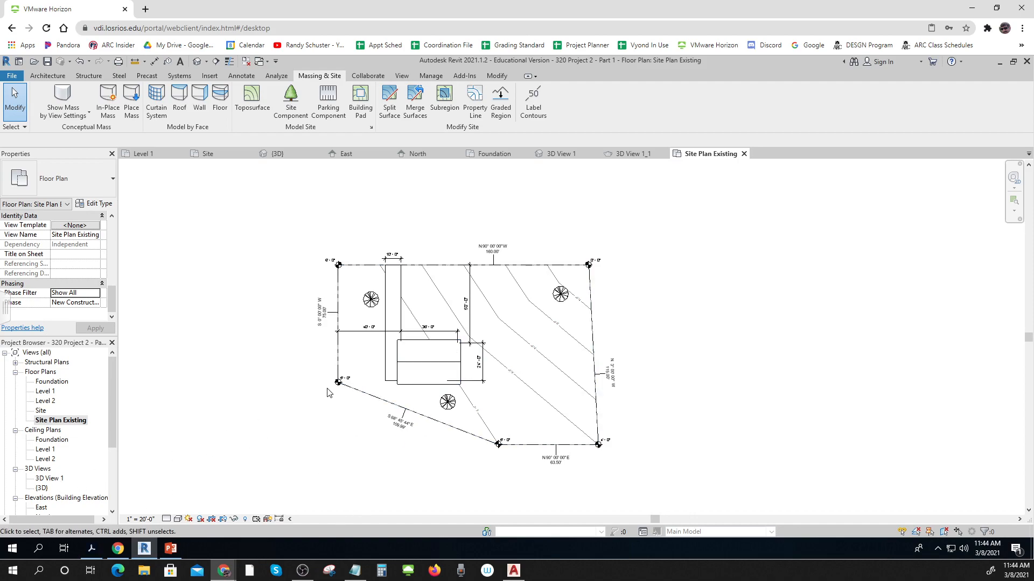
- Select the house elements, narrow the properties to the walls, and set the walls' Phase Created to Existing
drag(391, 321, 484, 396)
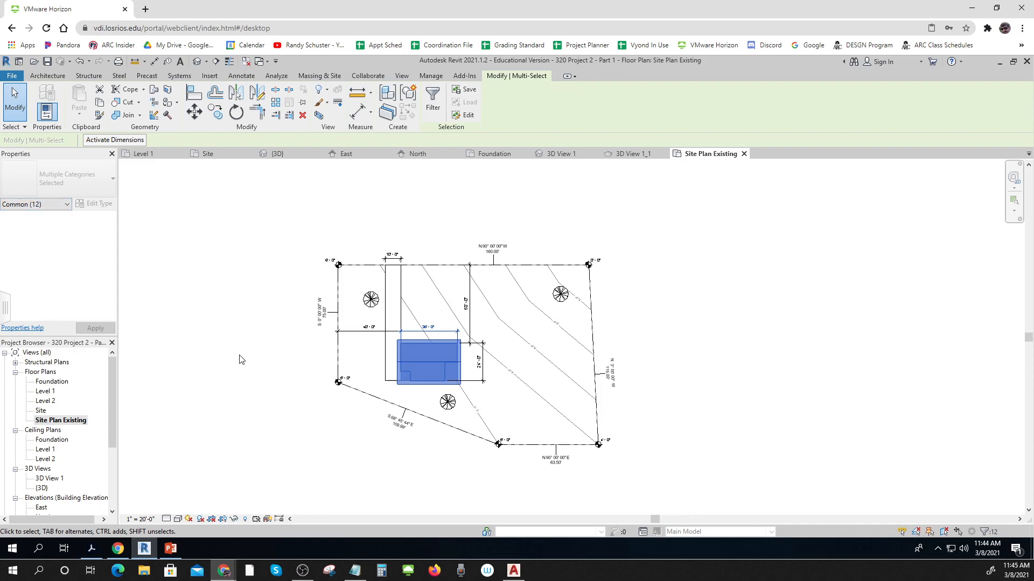
click(66, 205)
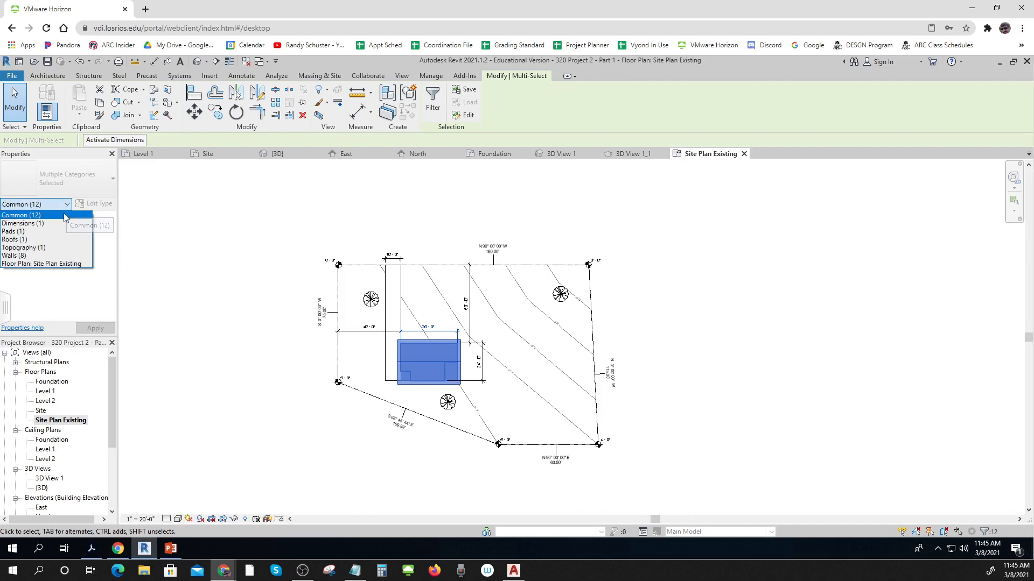
click(33, 256)
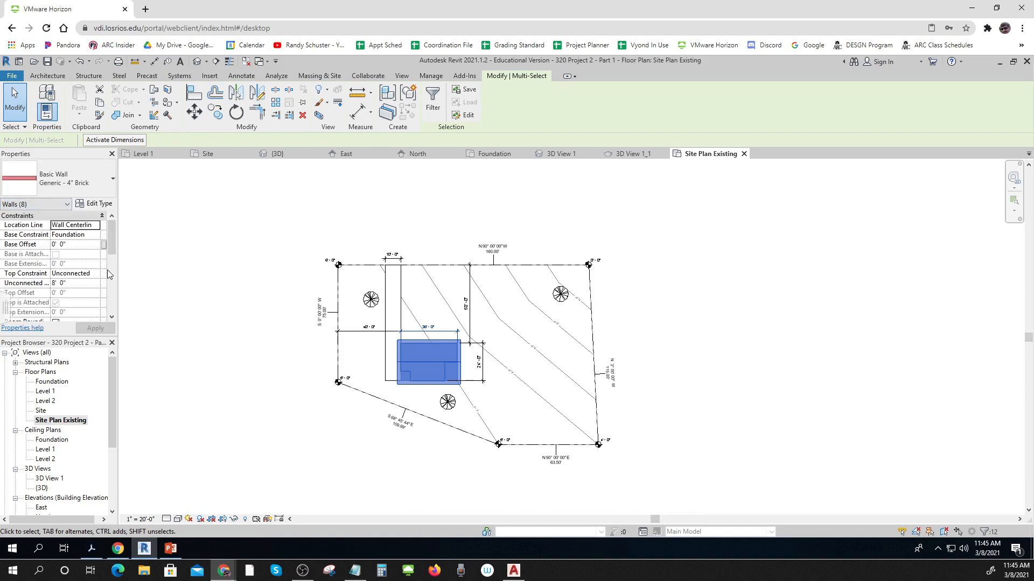
drag(114, 244, 109, 318)
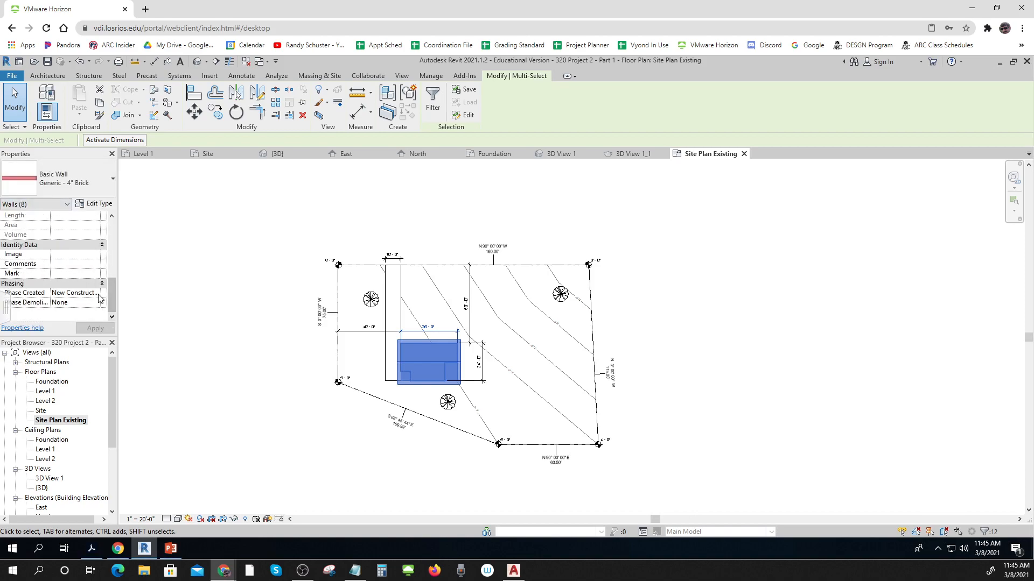
click(100, 294)
click(76, 303)
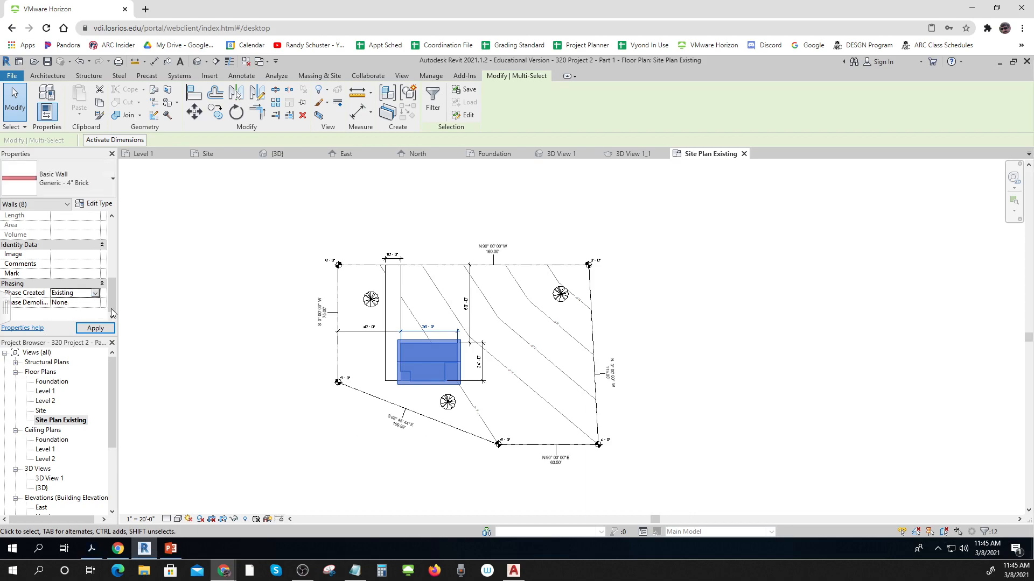
click(214, 359)
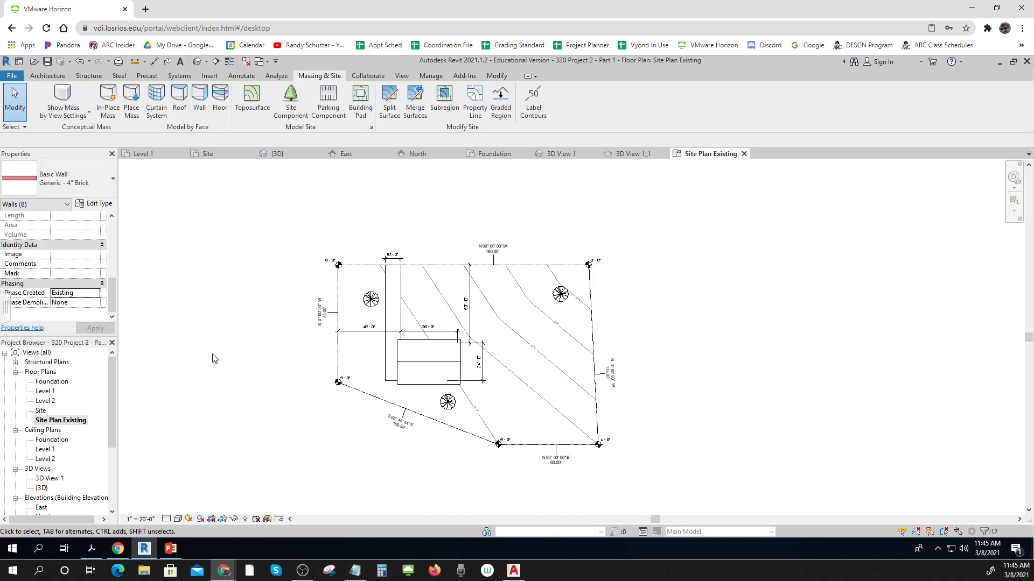
- Set the house roof's Phase Created to Existing, apply it, and deselect the roof
click(406, 387)
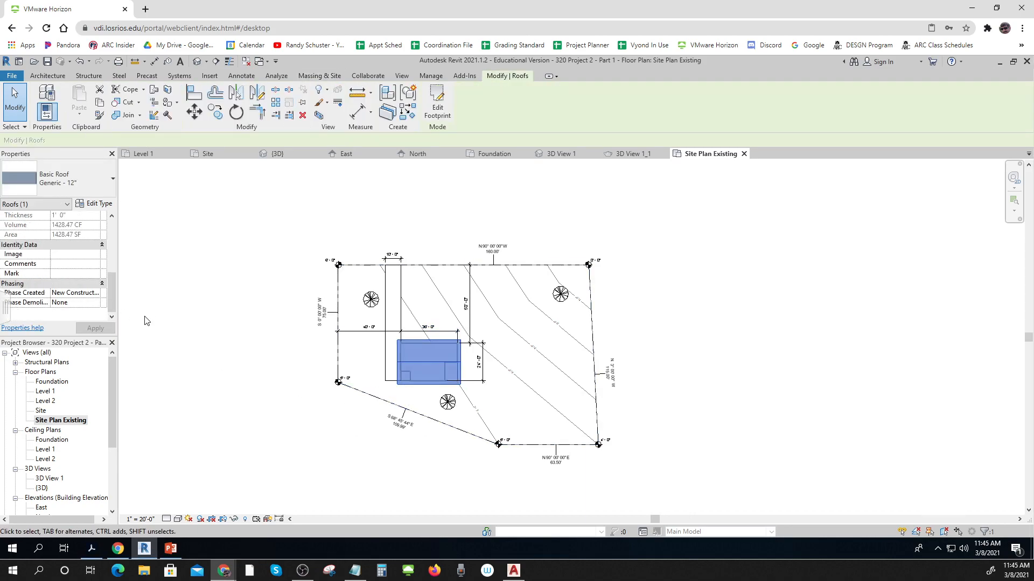
click(96, 293)
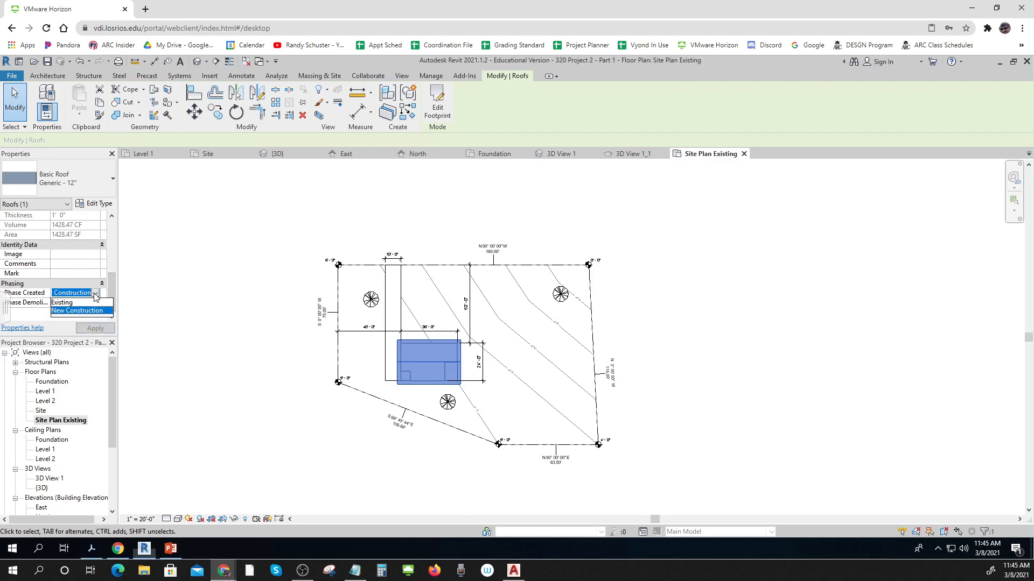
click(61, 302)
click(96, 328)
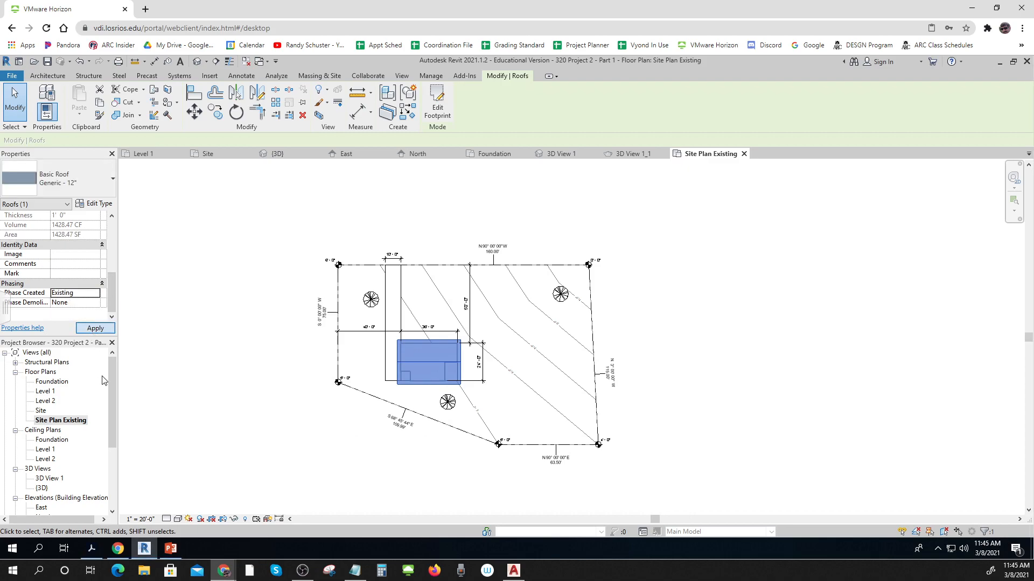
click(221, 408)
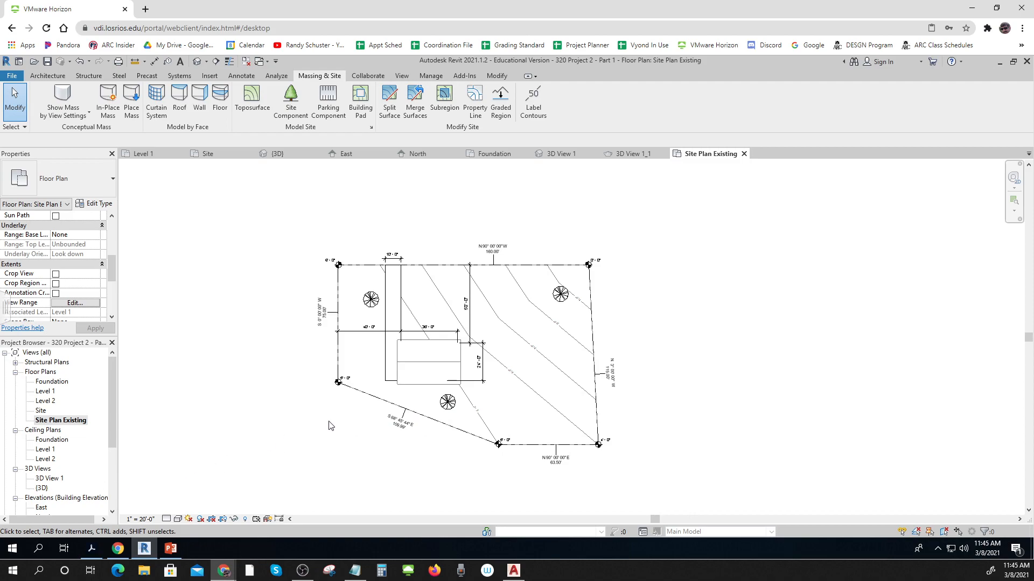
- Switch the site plan view's phase to Existing to check which elements belong to that phase
scroll(439, 364, up, 3)
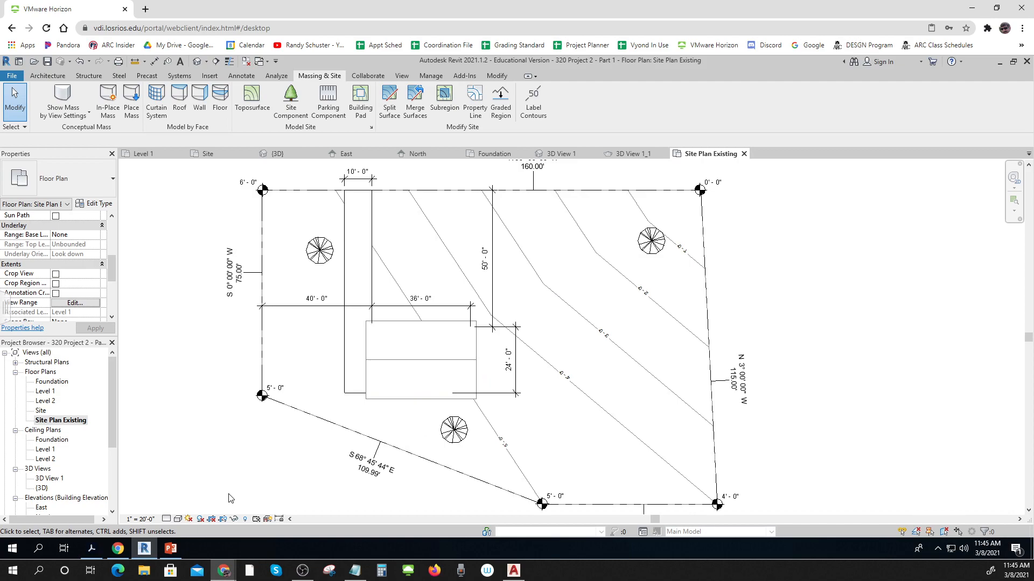
scroll(229, 497, down, 1)
drag(113, 272, 103, 347)
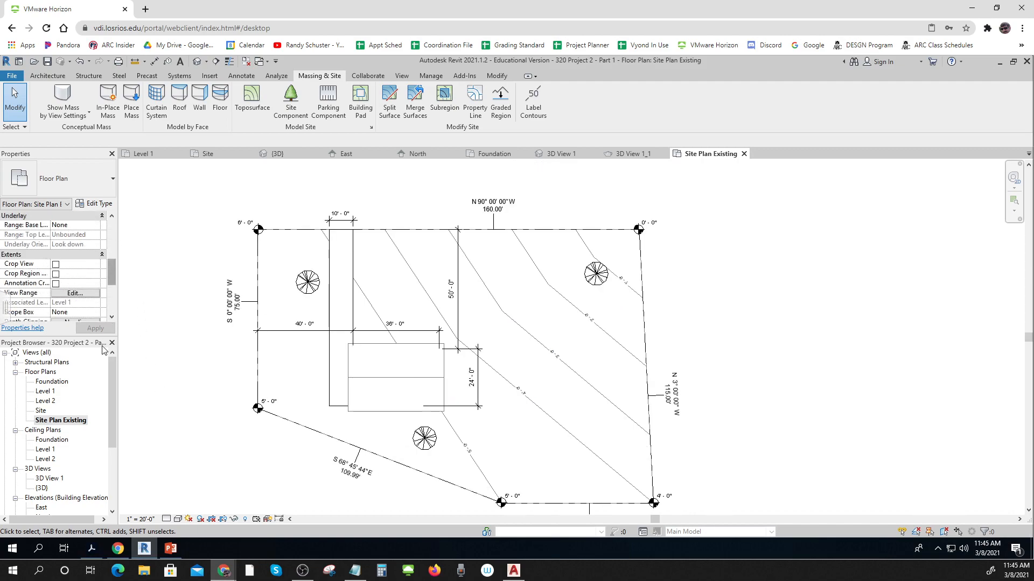
drag(113, 291, 114, 318)
click(80, 302)
click(95, 303)
click(62, 312)
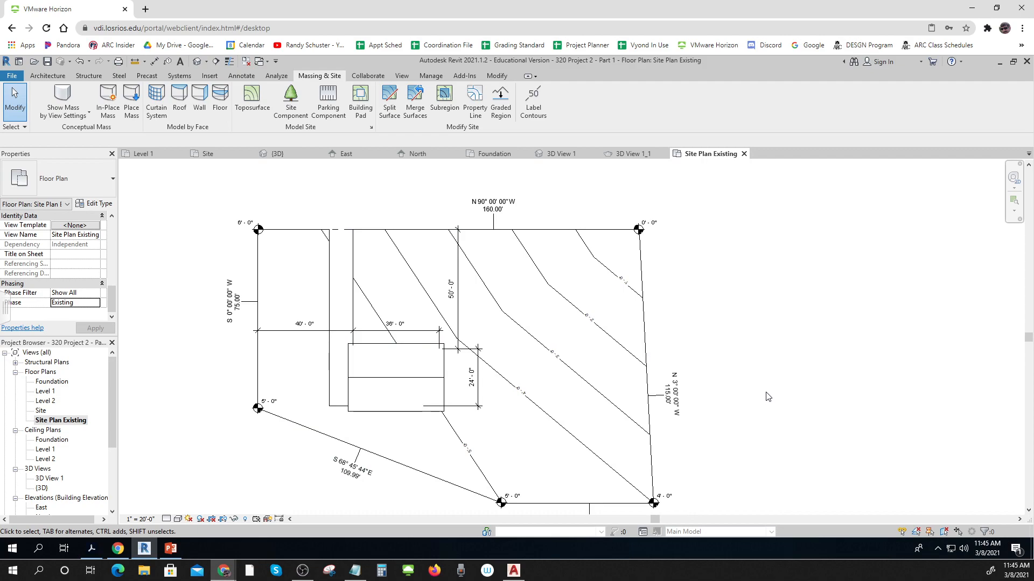
scroll(768, 396, down, 2)
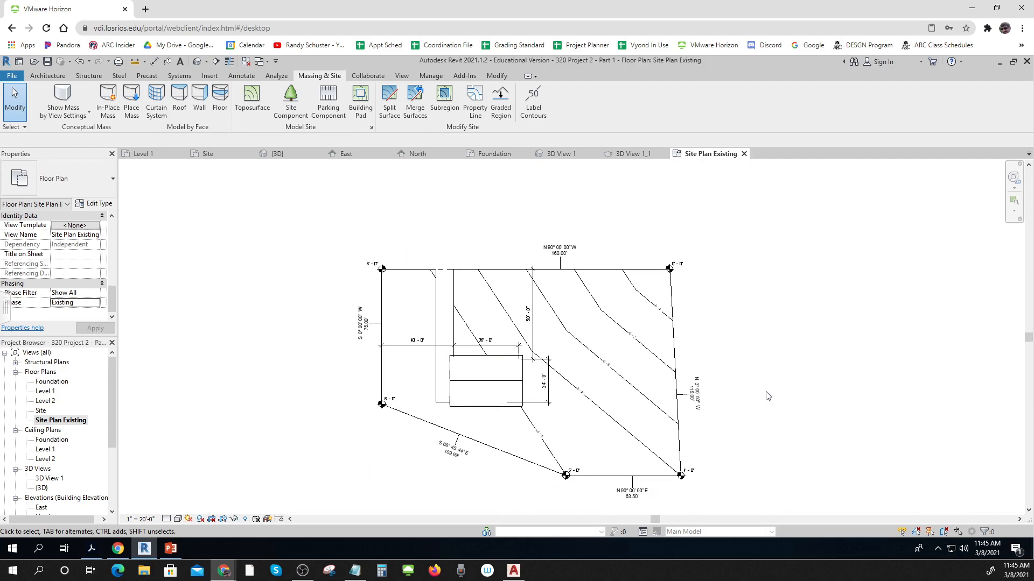
middle_drag(765, 394, 705, 357)
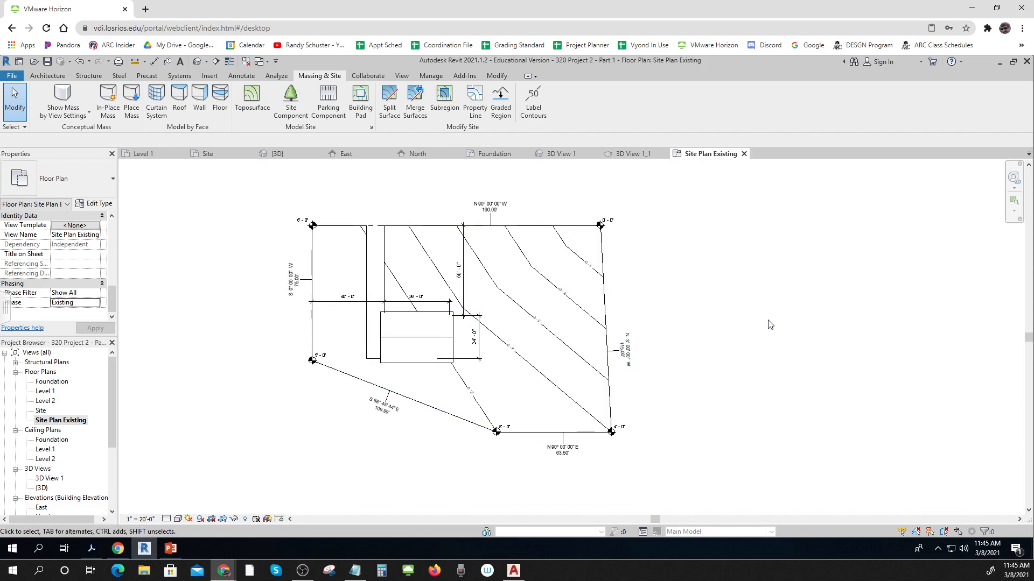
- Set the site plan view's phase back to New Construction
scroll(379, 226, up, 3)
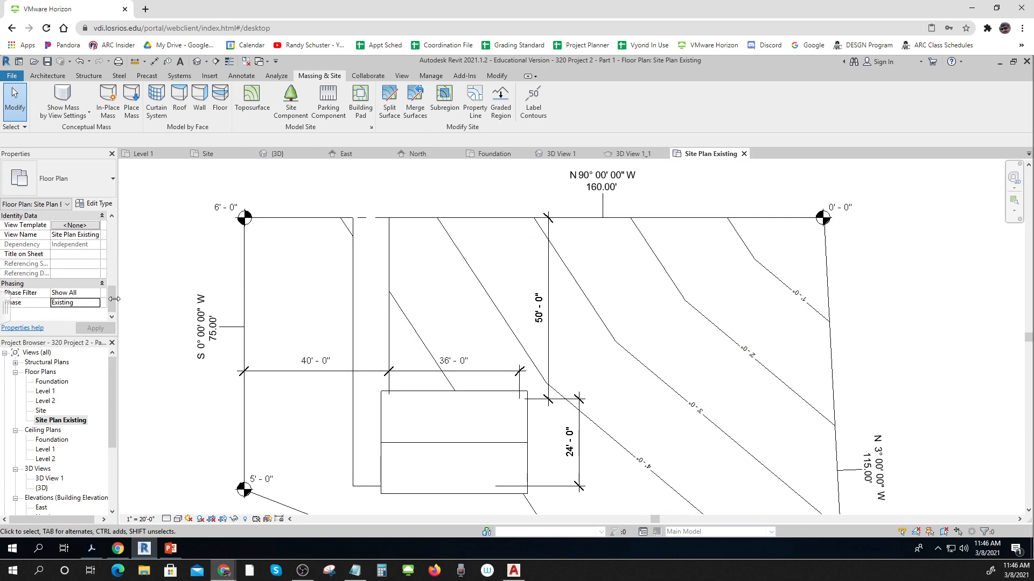
click(96, 304)
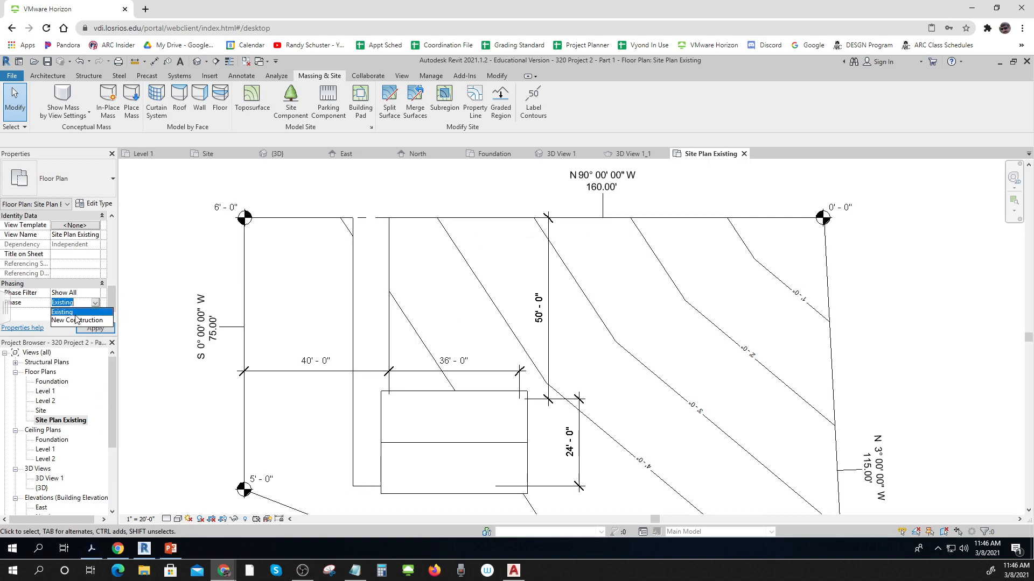
click(76, 320)
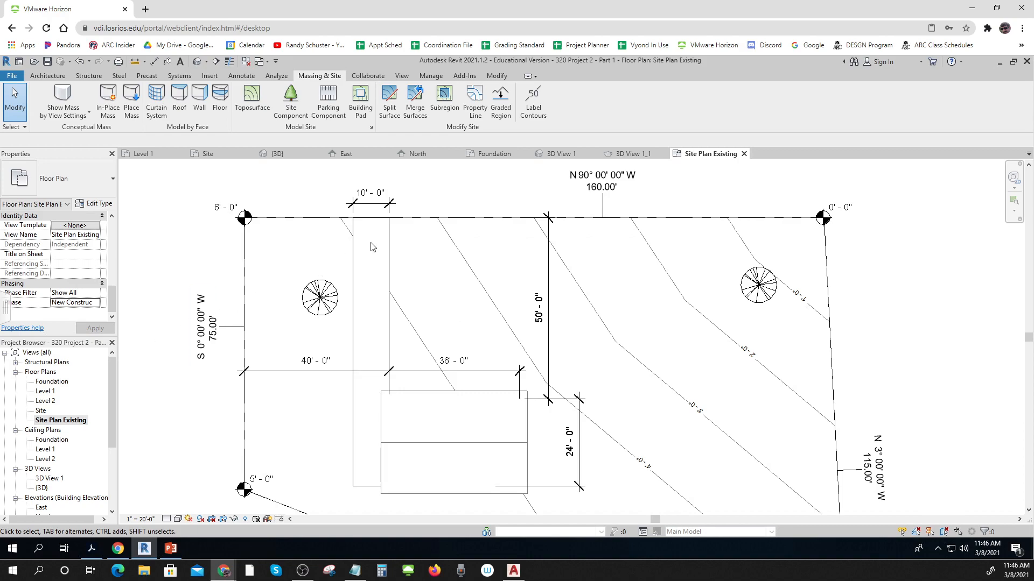
- Set the driveway pad's Phase Created to Existing and deselect the pad
click(355, 249)
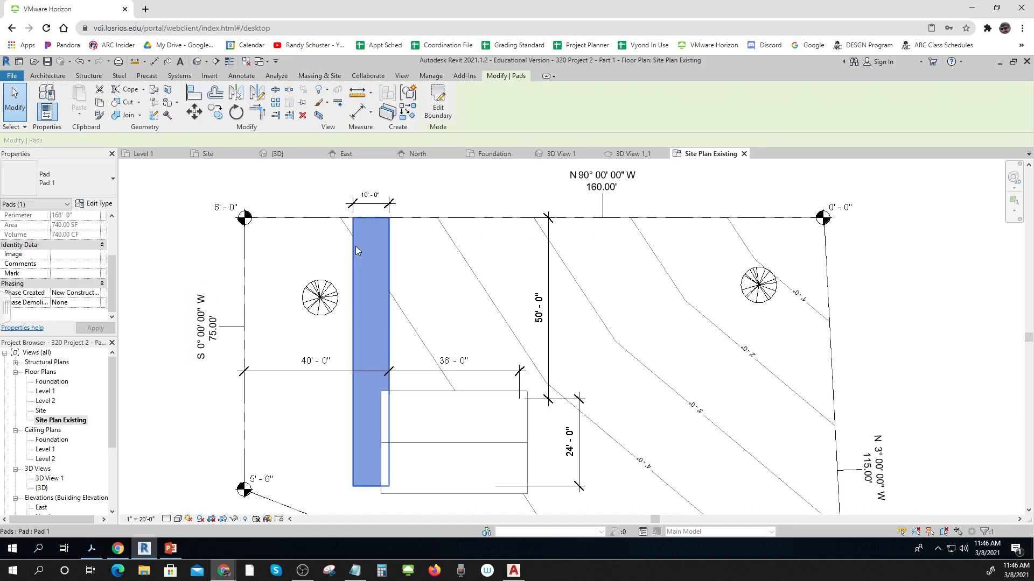
click(90, 293)
click(86, 309)
click(156, 358)
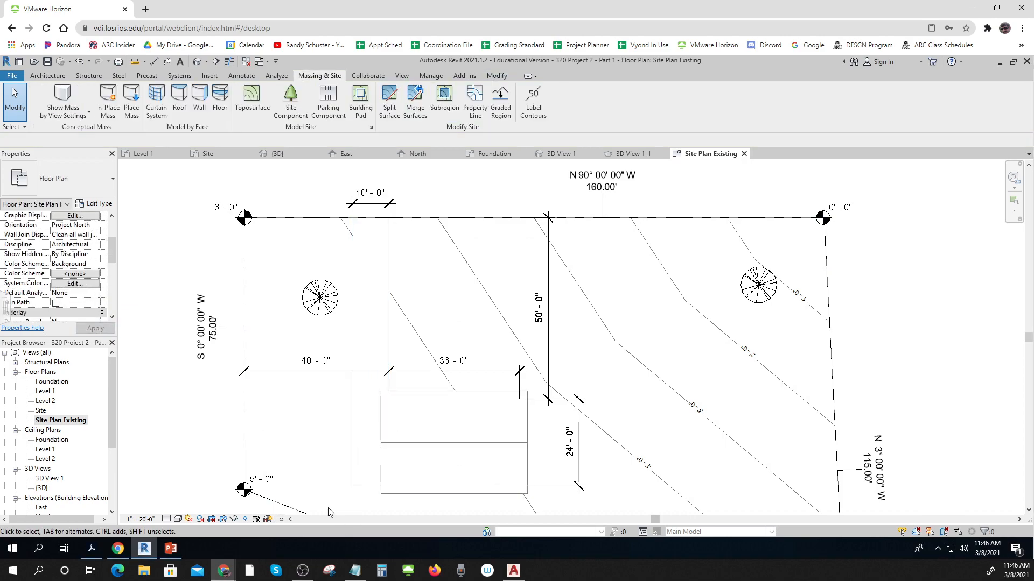
- Open the {3D} view in an isometric orientation and set the house pad's Phase Created to Existing
double_click(42, 489)
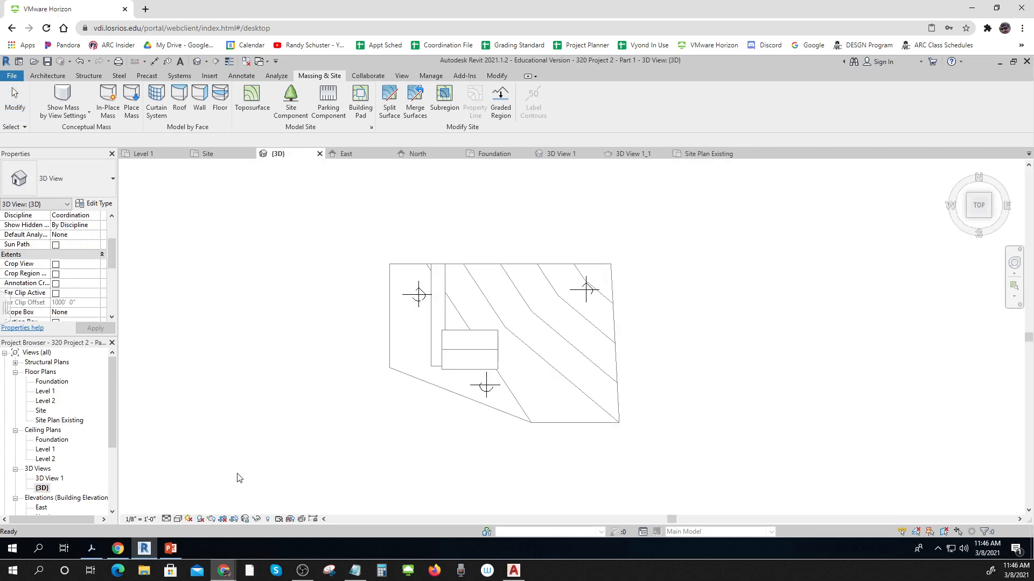
click(989, 216)
scroll(568, 347, up, 5)
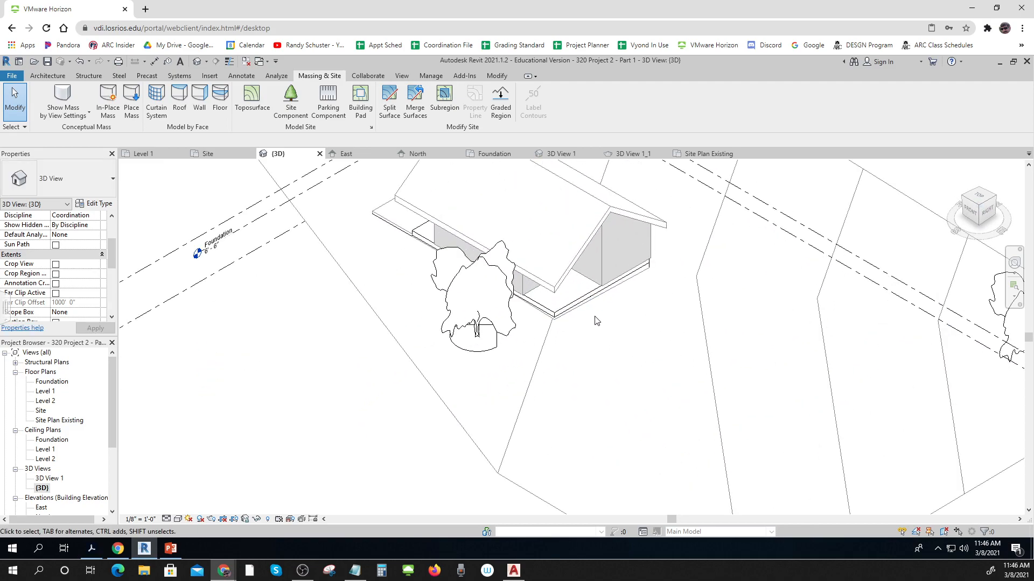
click(568, 288)
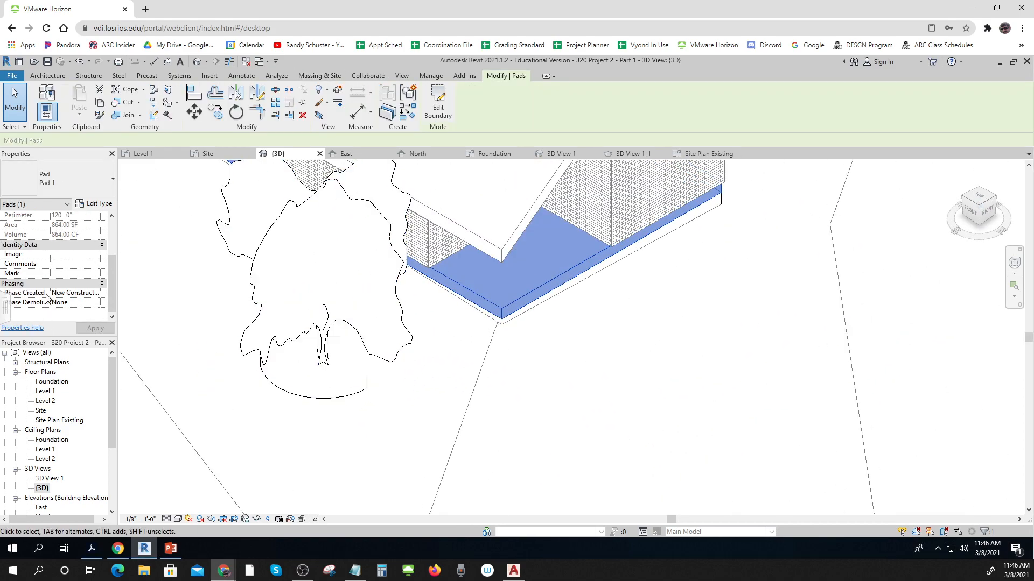
click(92, 294)
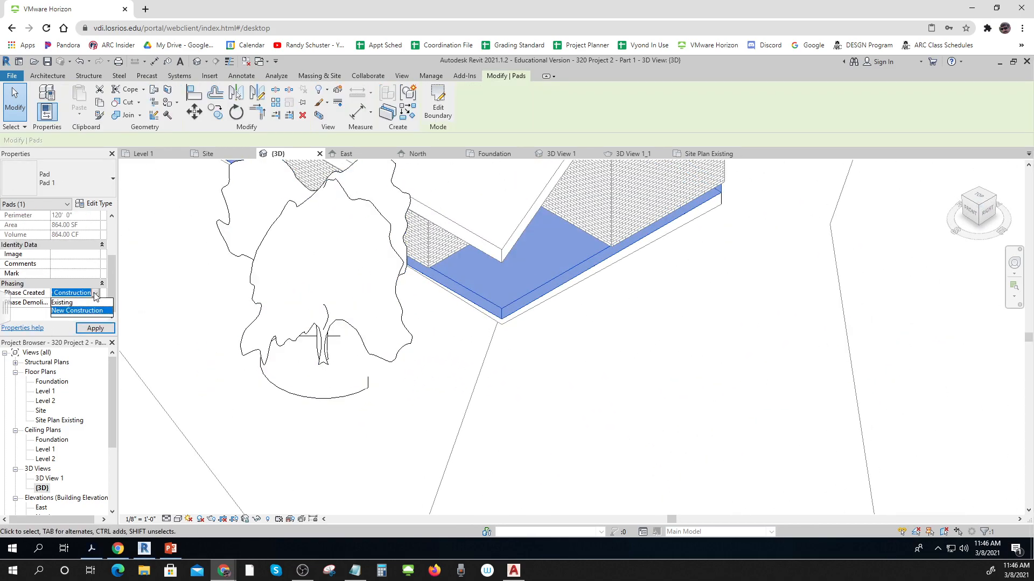
click(72, 315)
click(95, 328)
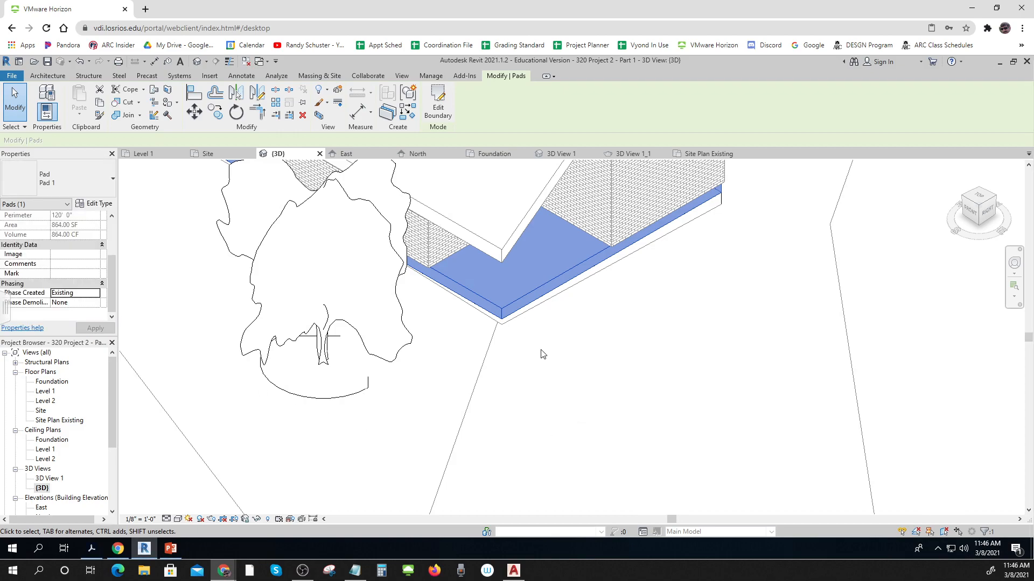
- Set the Phase Created of the topography surface beneath the house pad to Existing and deselect it
click(563, 295)
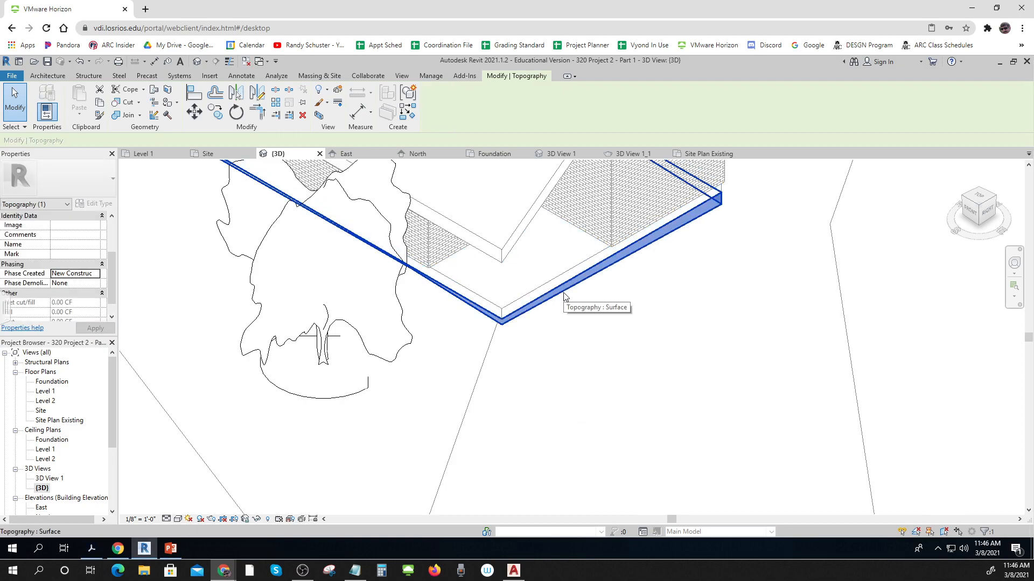
click(80, 273)
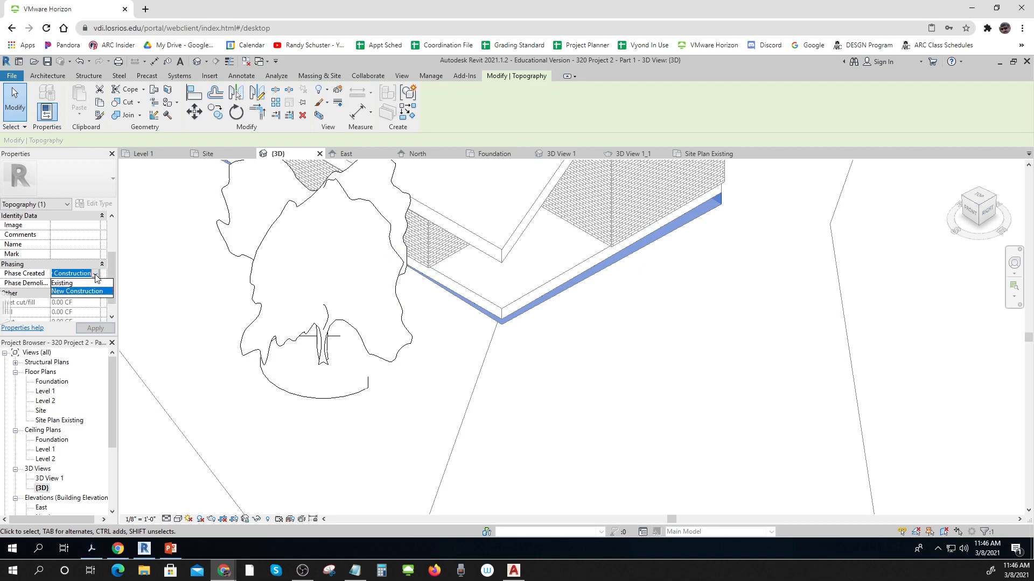
click(73, 282)
click(95, 328)
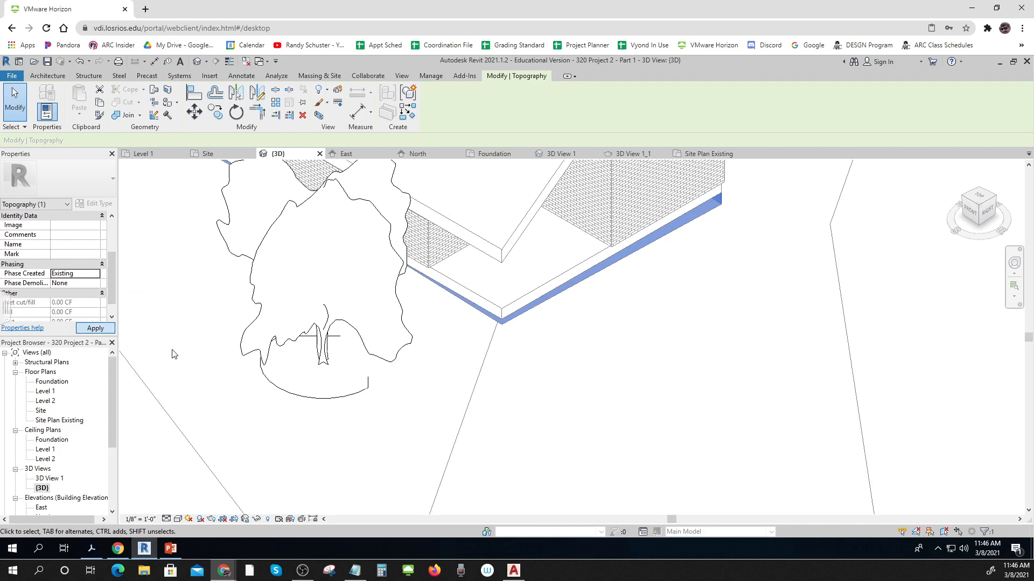
click(476, 470)
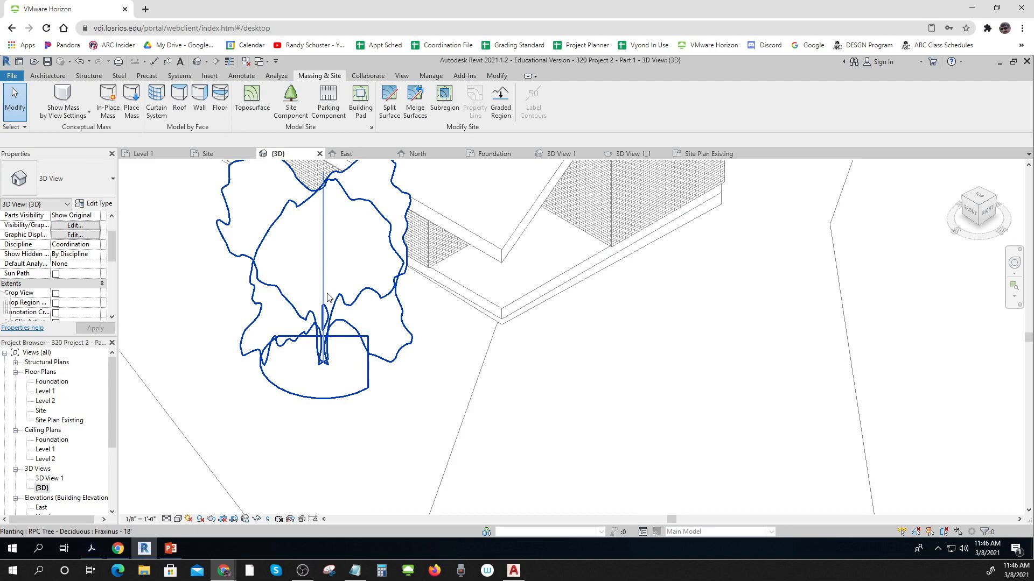
- Set the Phase Created of the tree in front of the house to Existing and apply it
click(329, 298)
click(96, 293)
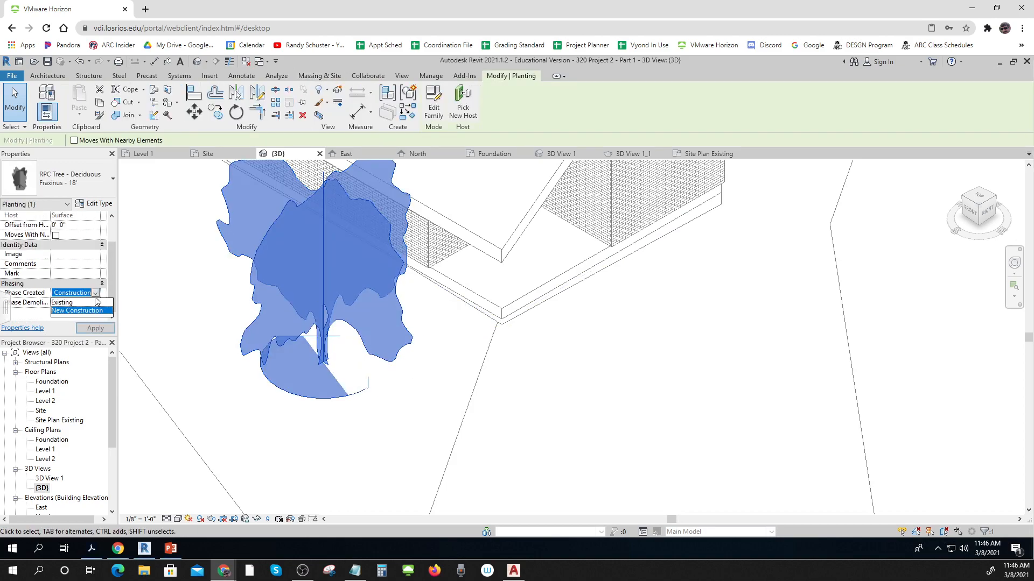
click(80, 303)
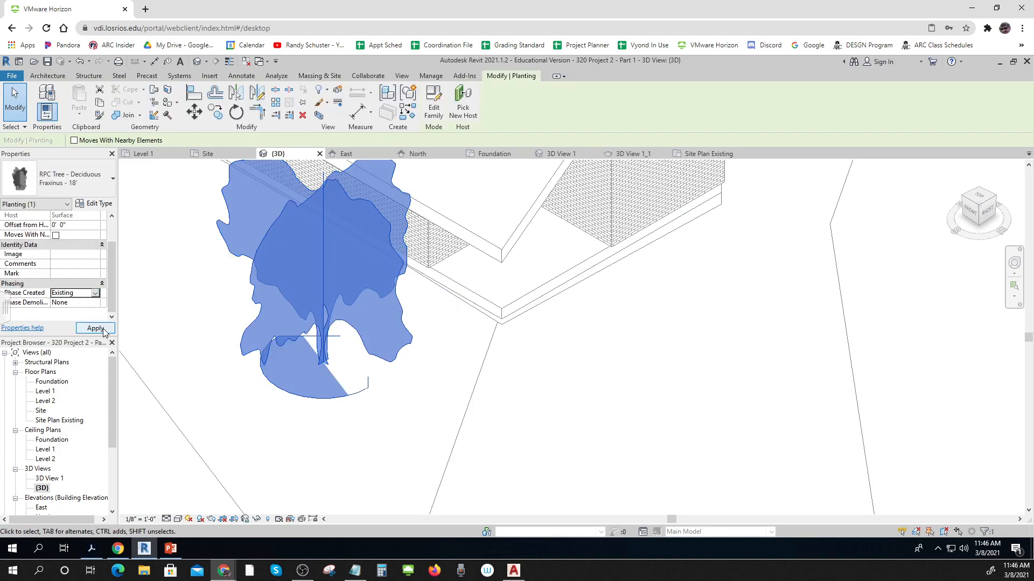
click(96, 329)
- Select the two remaining trees together, set their Phase Created to Existing, and deselect them
scroll(538, 344, down, 1)
scroll(602, 349, down, 4)
click(600, 350)
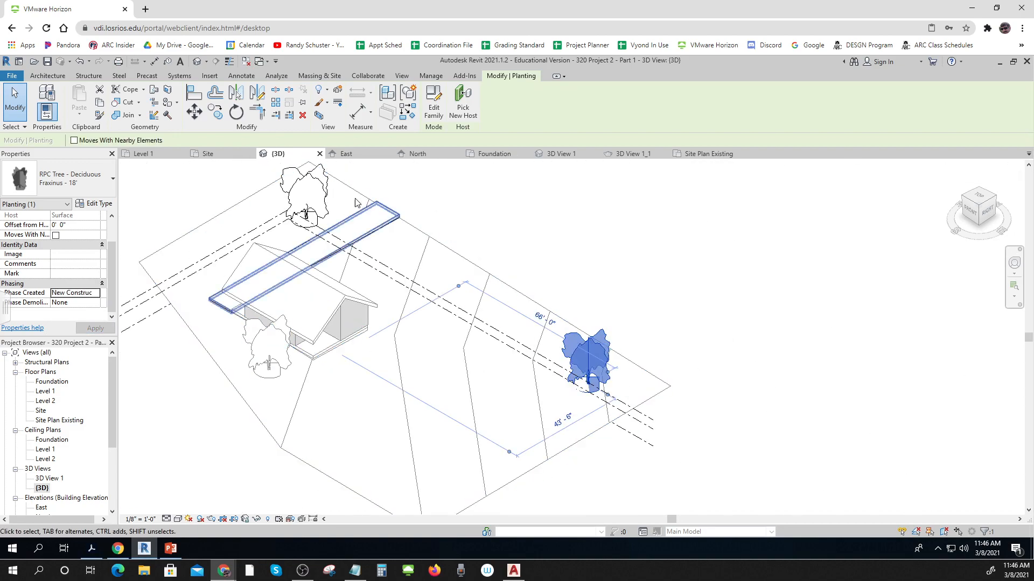
ctrl+click(322, 185)
right_click(323, 187)
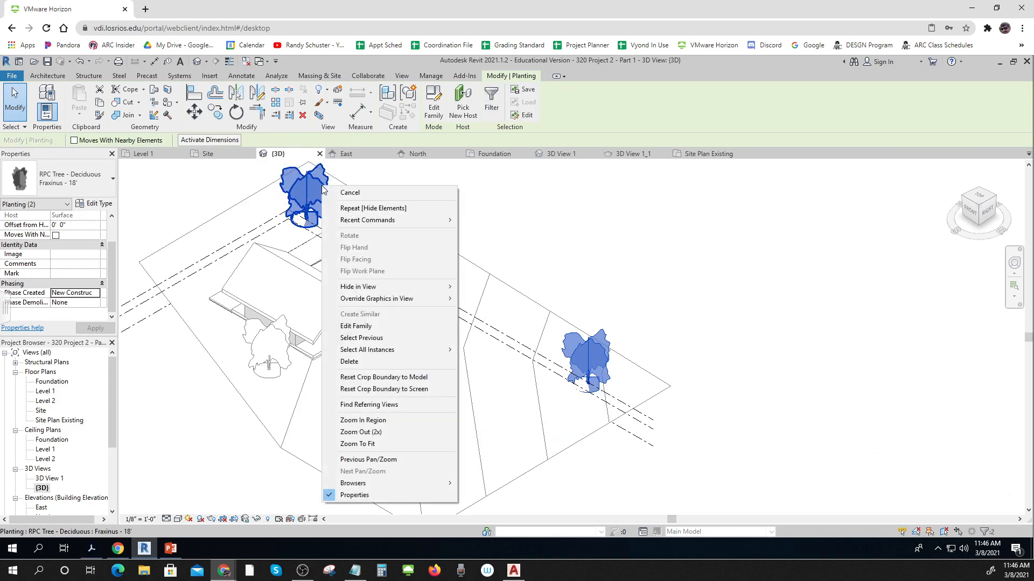
click(92, 294)
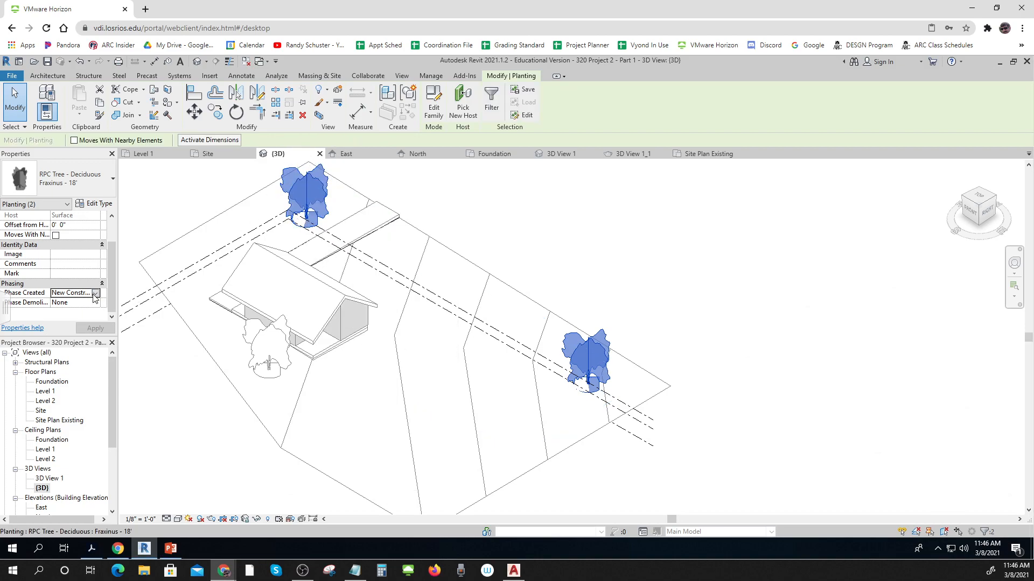
click(97, 294)
click(62, 303)
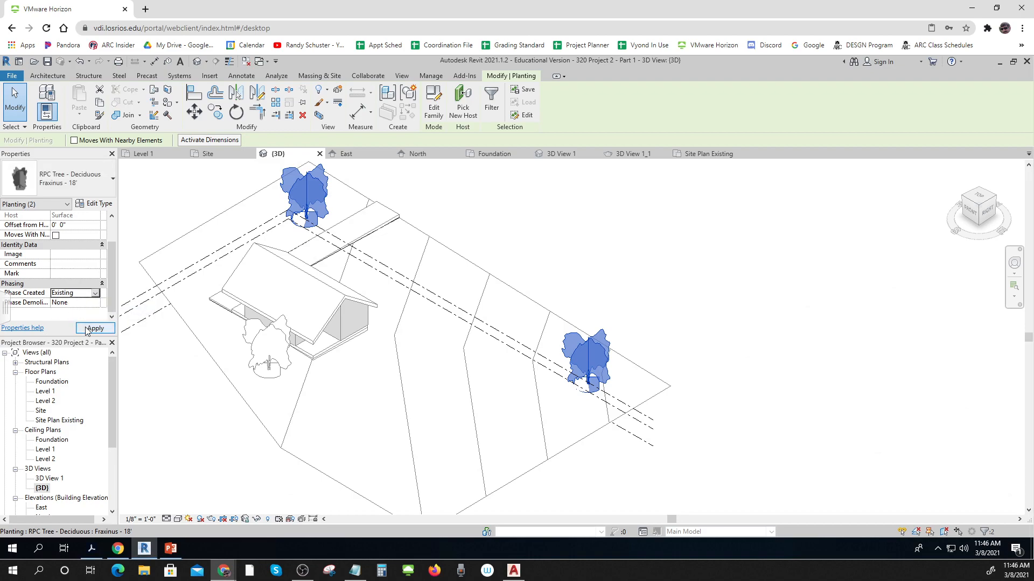
click(168, 418)
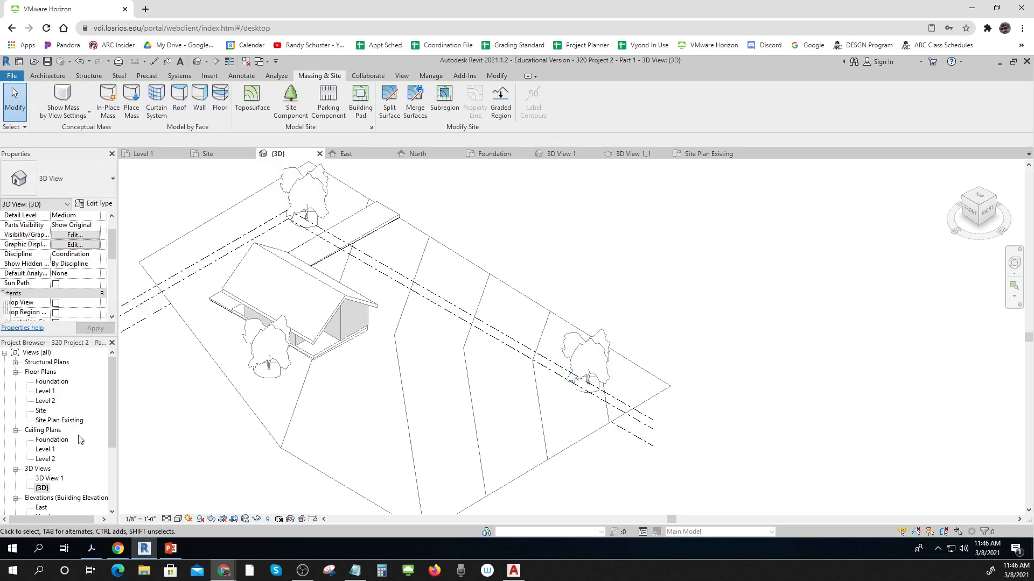
- Set the {3D} view's phase to Existing, keeping the phase filter on Show All
scroll(114, 247, down, 2)
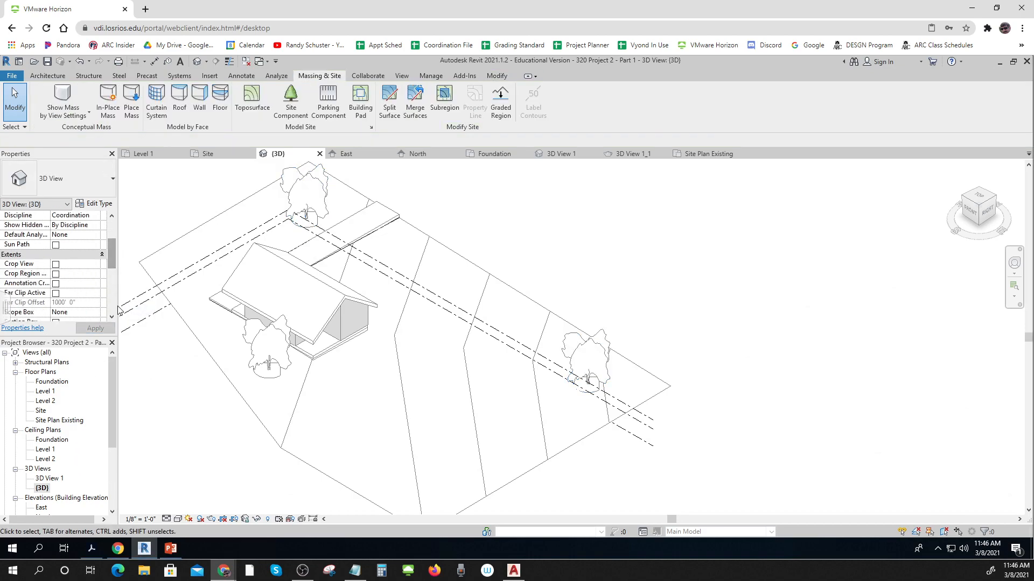
scroll(107, 294, down, 5)
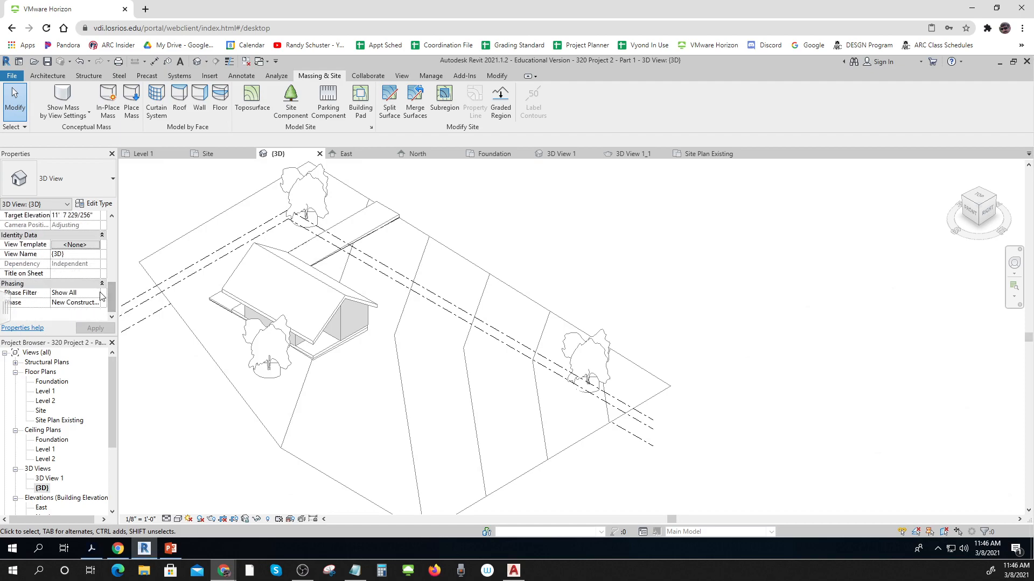
click(101, 294)
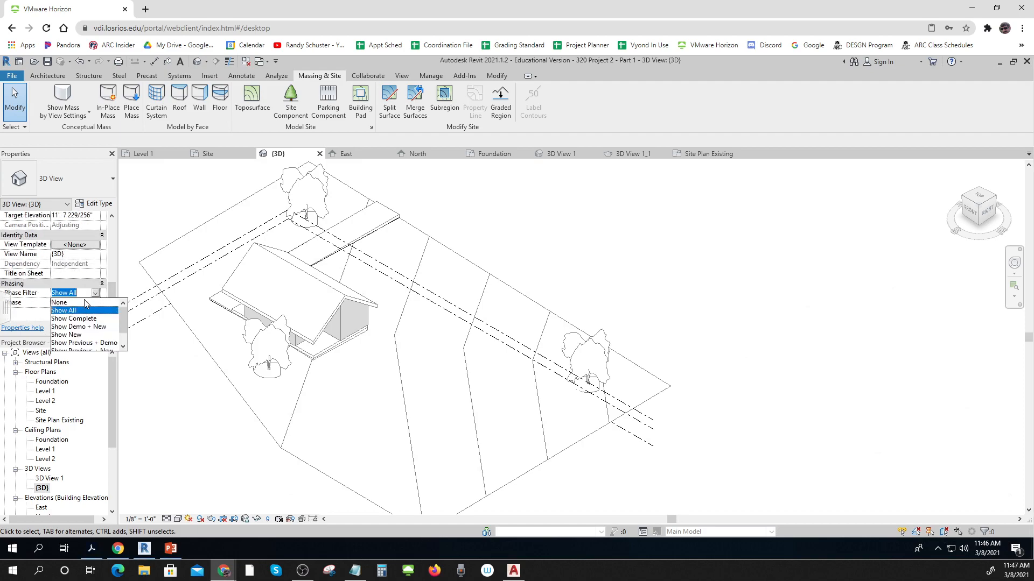
click(89, 310)
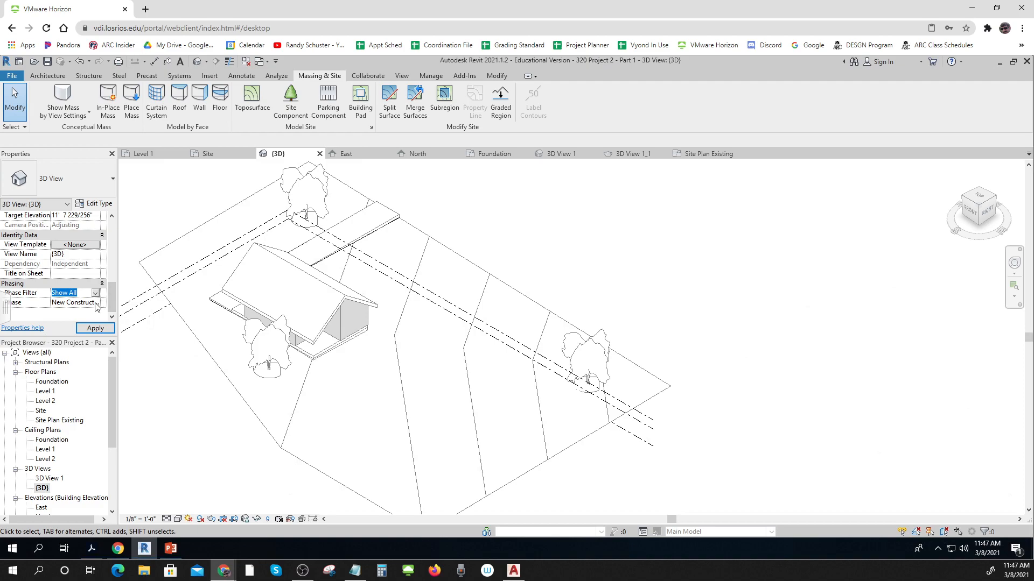
click(96, 303)
click(97, 312)
click(97, 329)
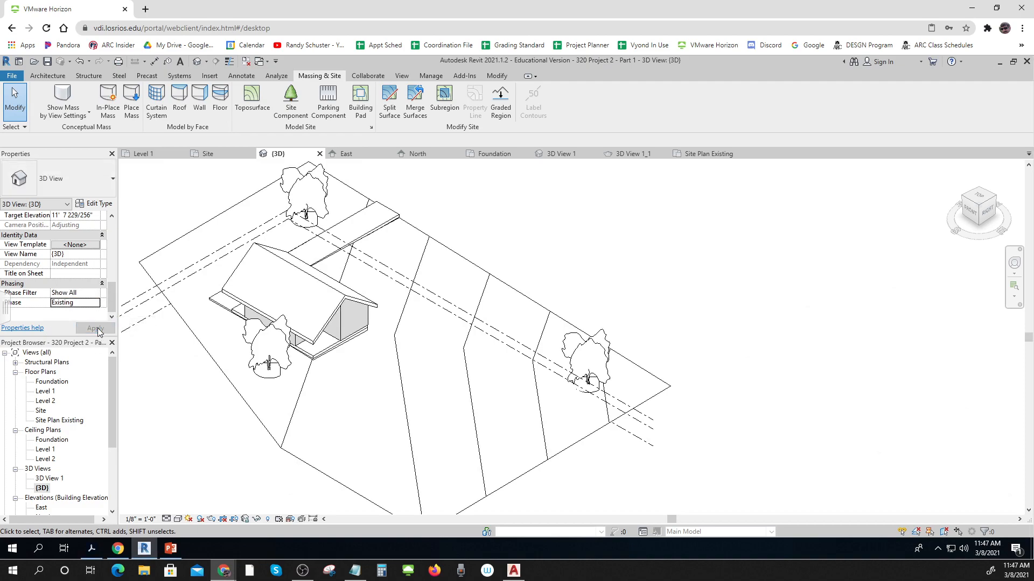
- Duplicate the {3D} view without detailing
right_click(42, 489)
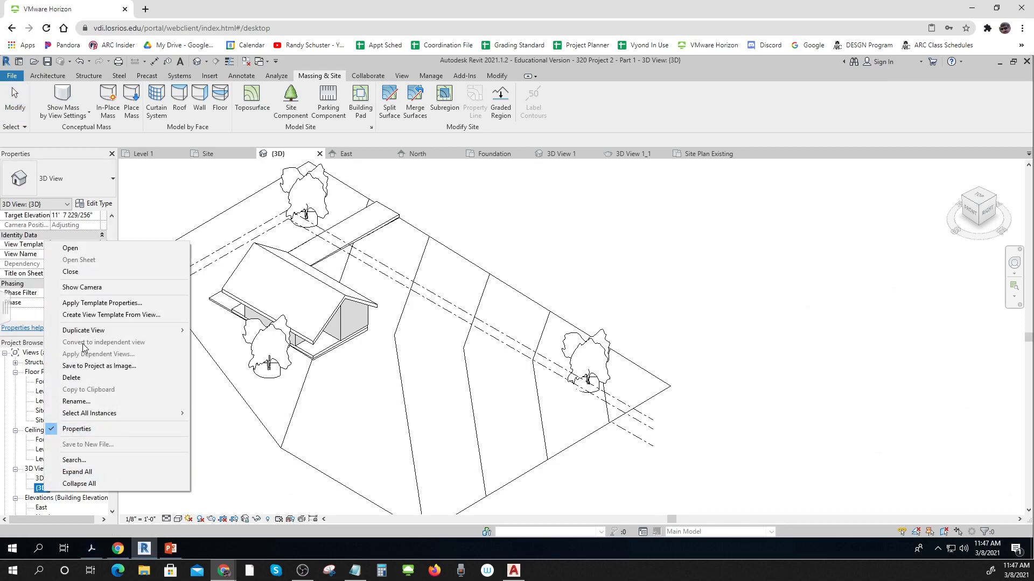
mouse_move(90, 335)
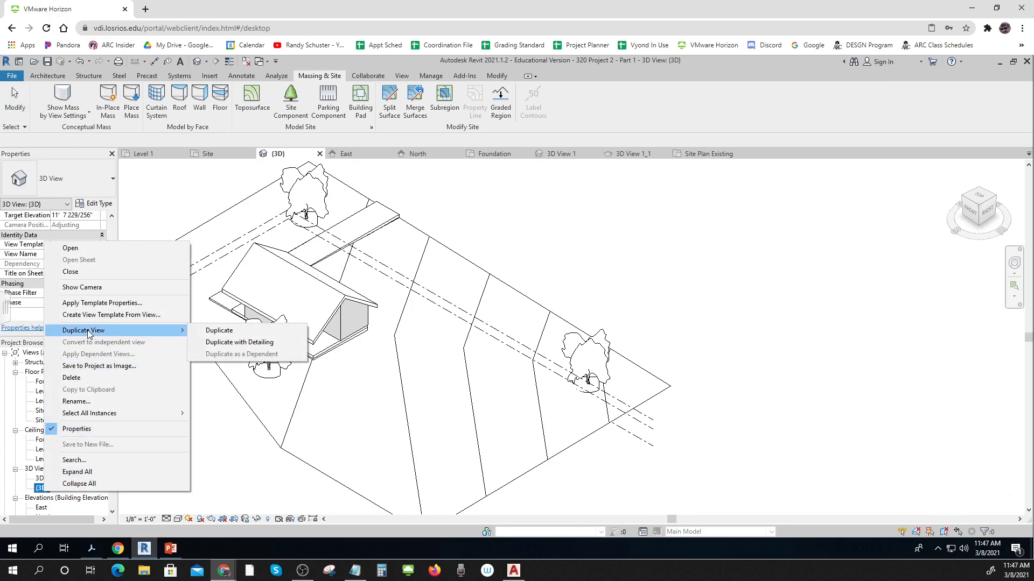
click(218, 330)
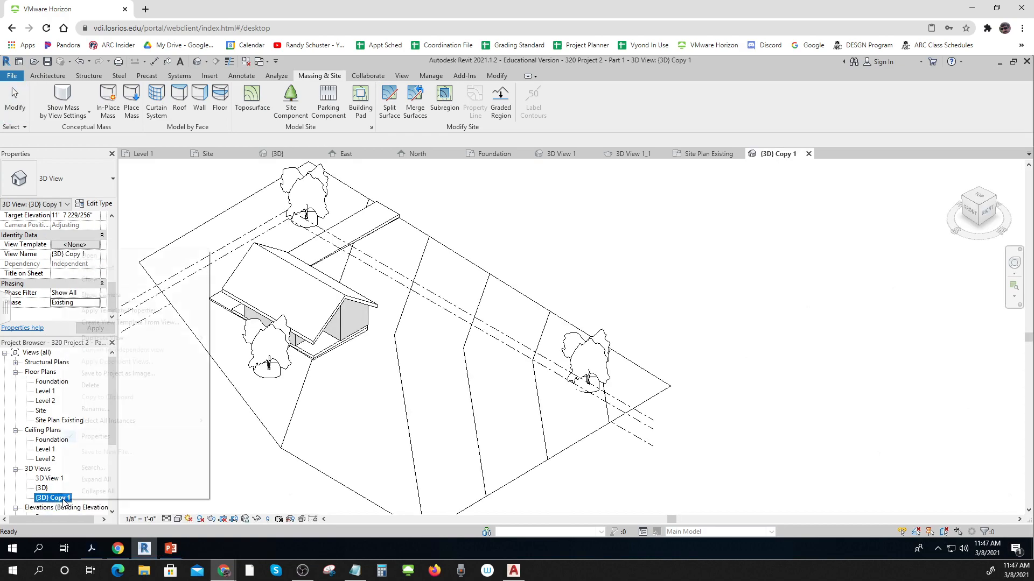
- Try to rename the duplicated 3D view as {3D} Existing
right_click(64, 499)
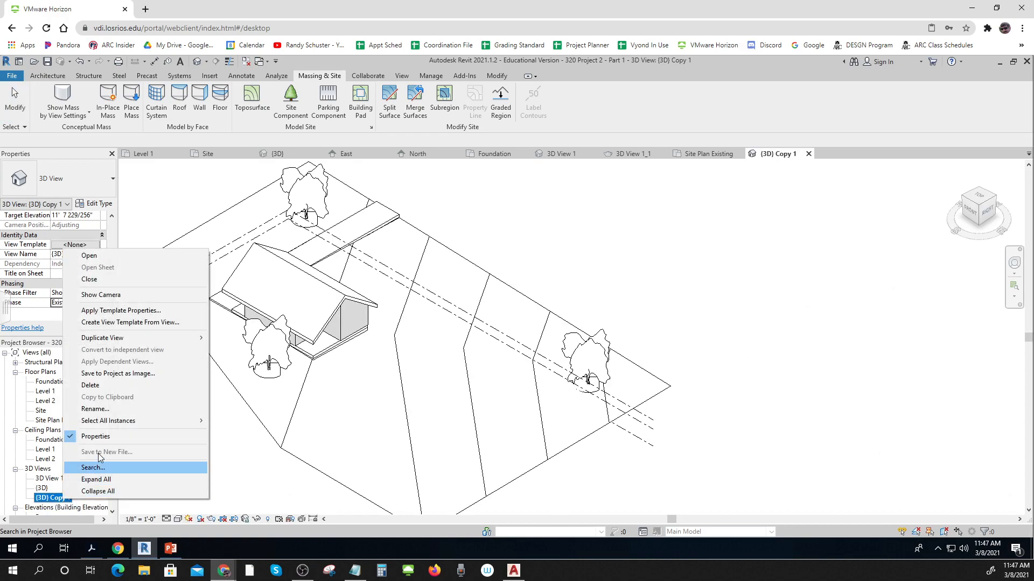
click(103, 410)
click(71, 497)
drag(71, 497, 51, 497)
text(Existing)
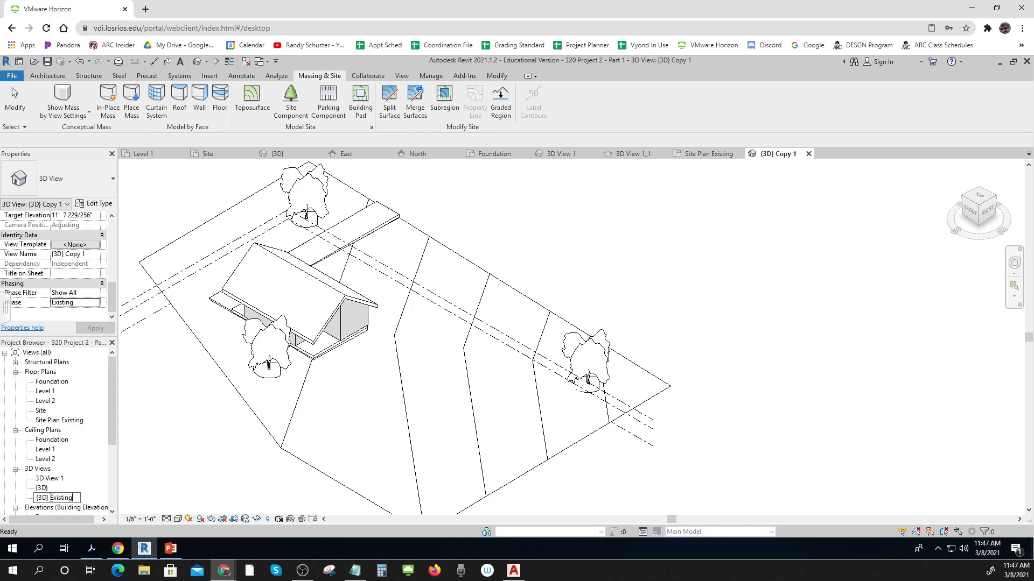
key(Return)
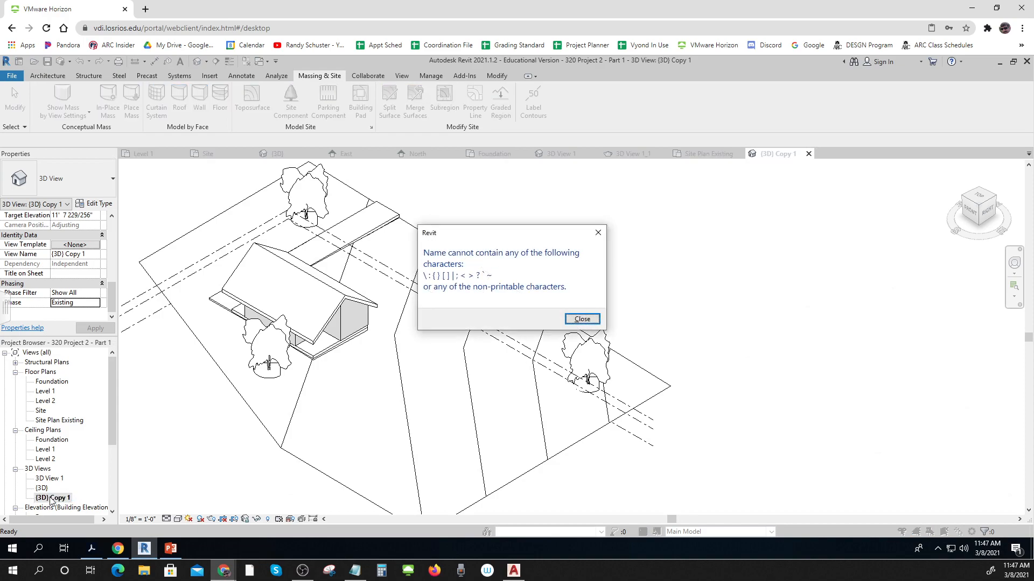
click(581, 320)
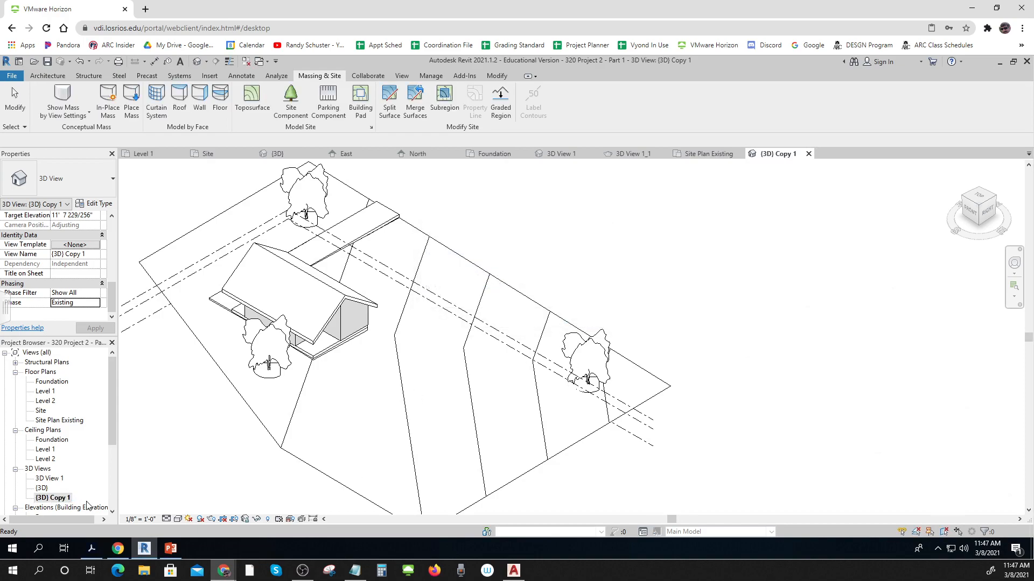
- Rename the duplicated 3D view as 3D Existing and orbit around the house and site
click(55, 500)
click(52, 499)
text(3D Existing)
key(Return)
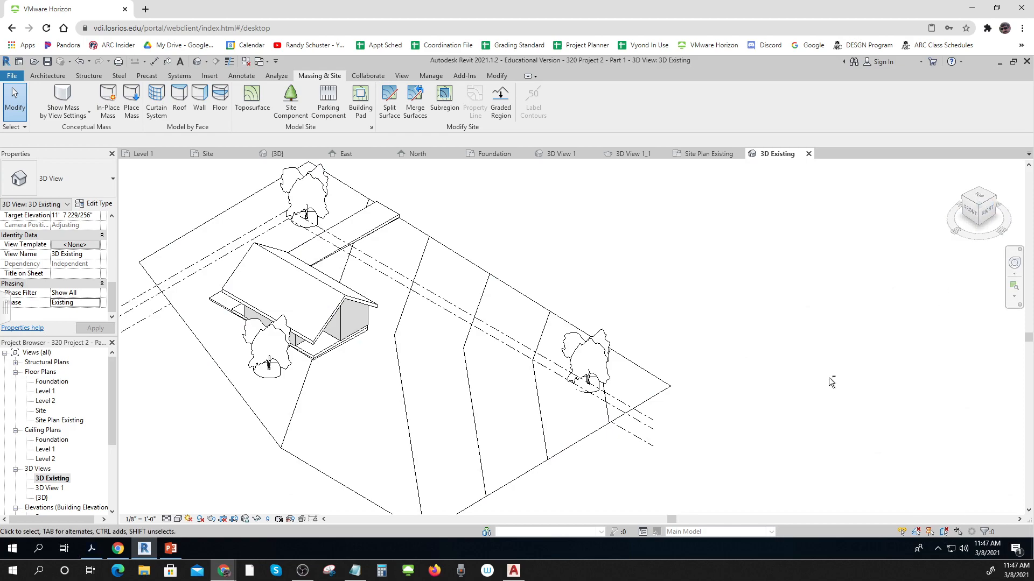
shift+middle_drag(797, 386, 771, 354)
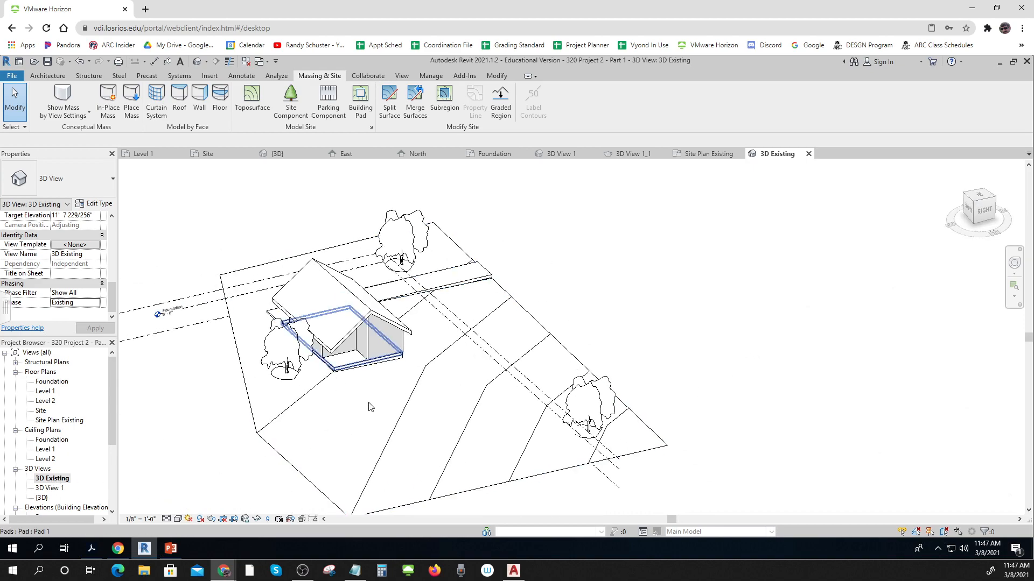
- Reopen the Site Plan Existing view and set its phase to Existing
double_click(53, 421)
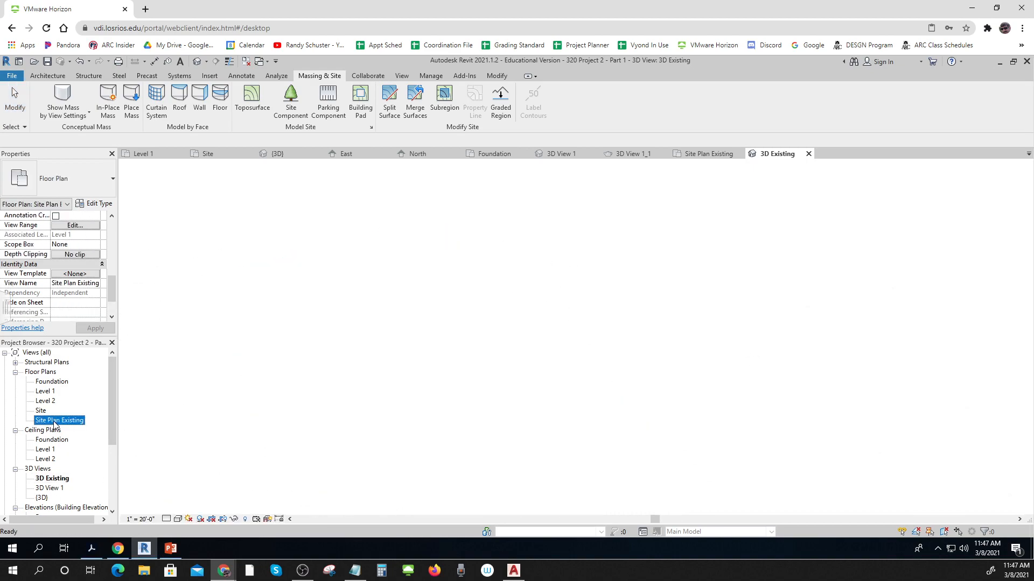
scroll(404, 398, down, 3)
middle_drag(447, 412, 439, 344)
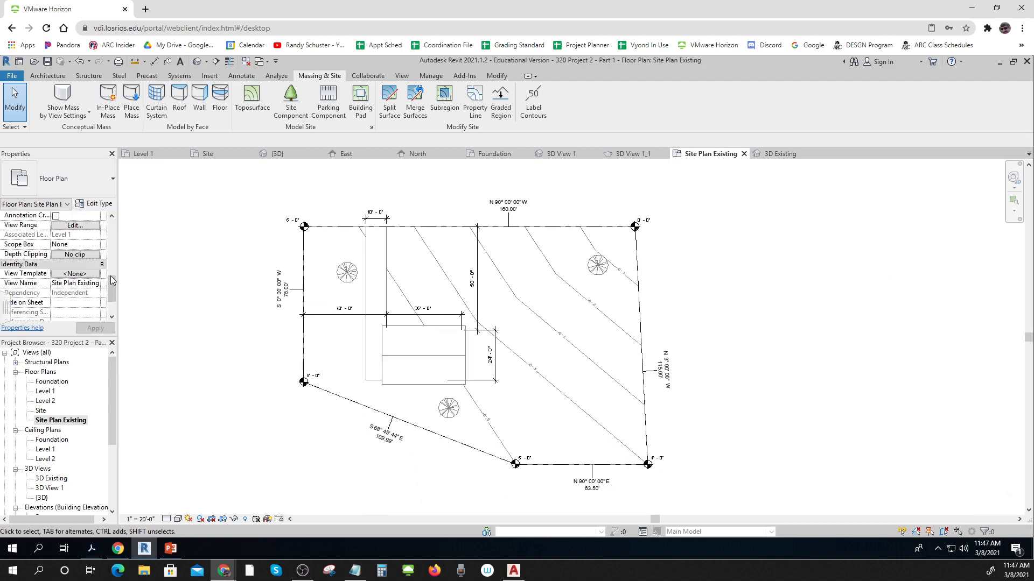
drag(109, 298, 108, 308)
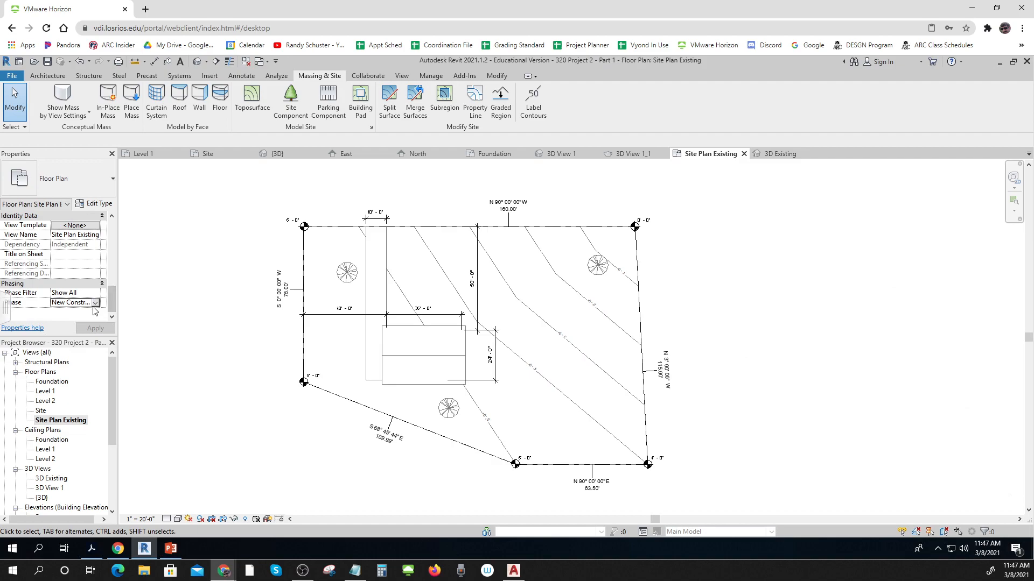
click(95, 302)
click(67, 312)
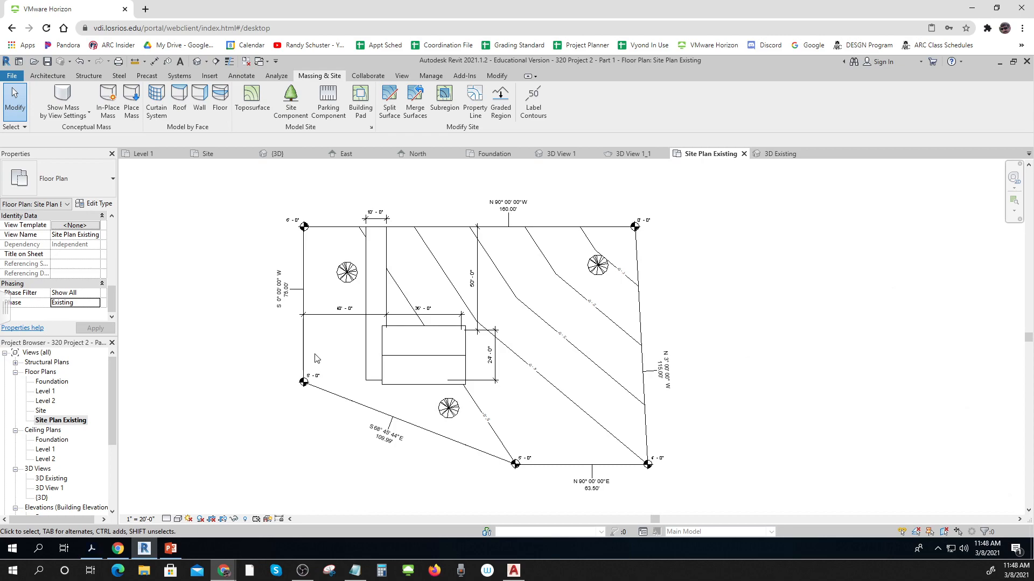
scroll(240, 405, up, 1)
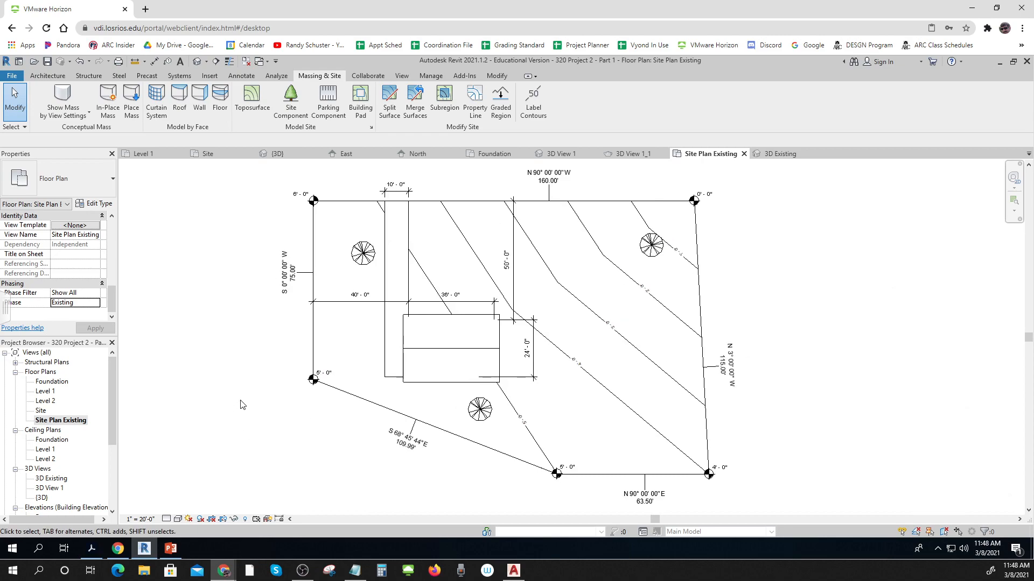